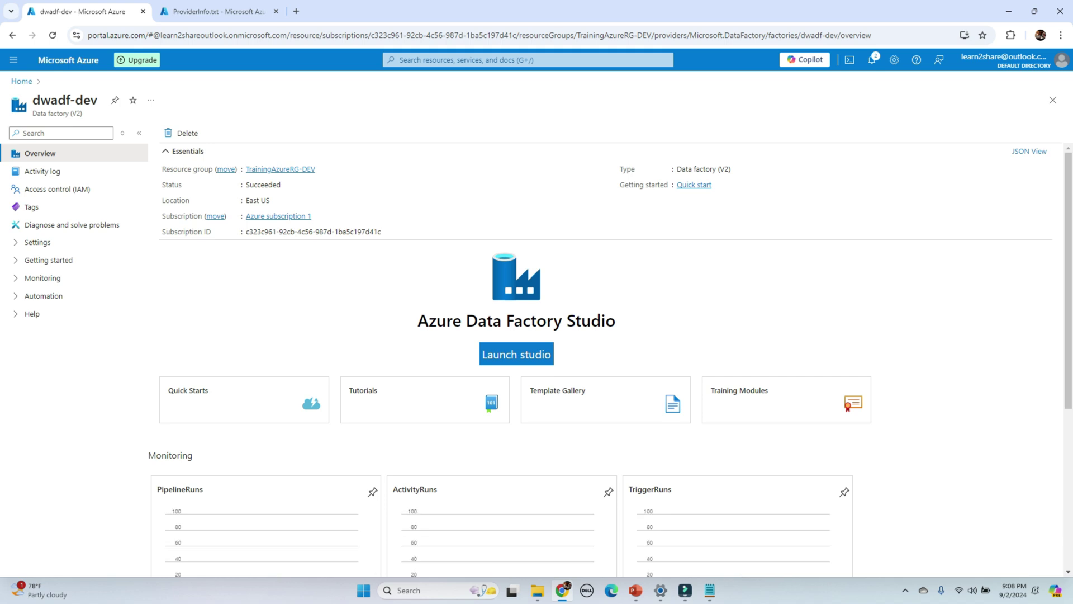
# Launch Data Factory Studio for the dwadf-dev factory and create a new data flow in its authoring area.
pyautogui.click(517, 354)
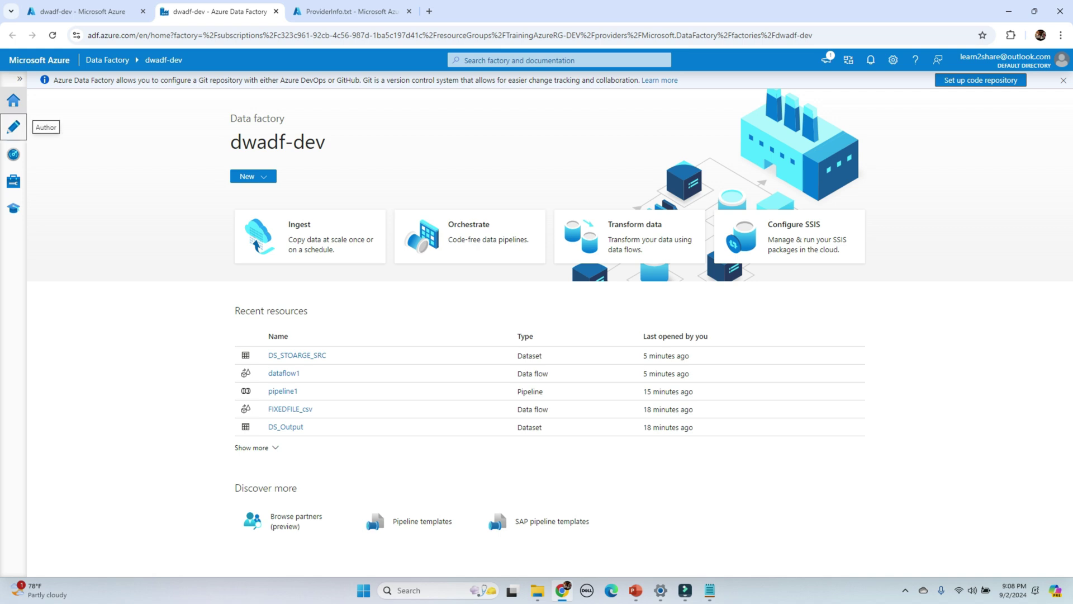
pyautogui.click(14, 127)
pyautogui.click(68, 199)
pyautogui.click(176, 200)
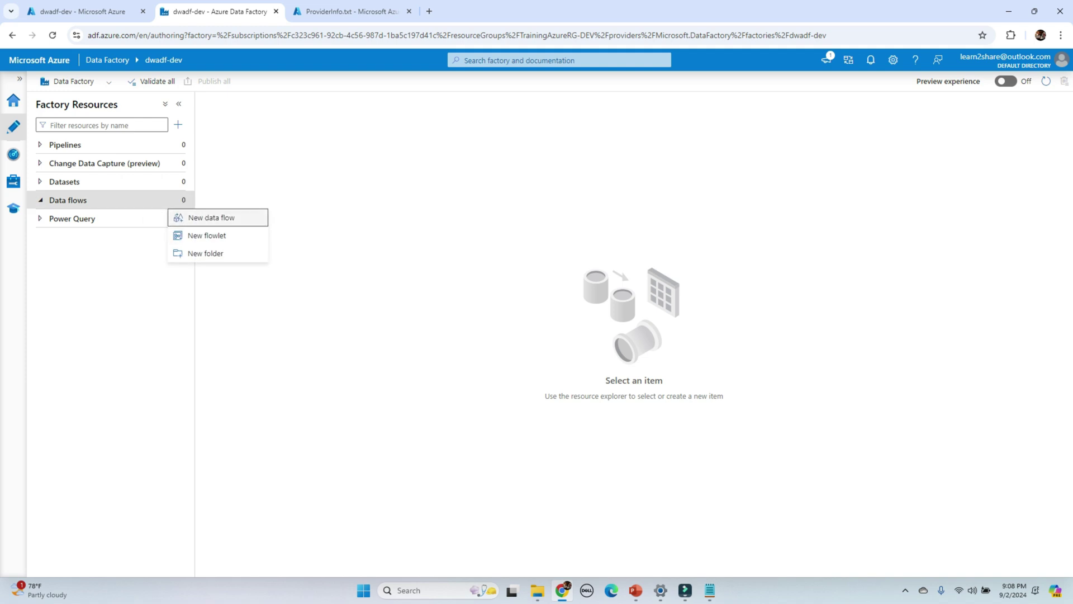
pyautogui.click(211, 218)
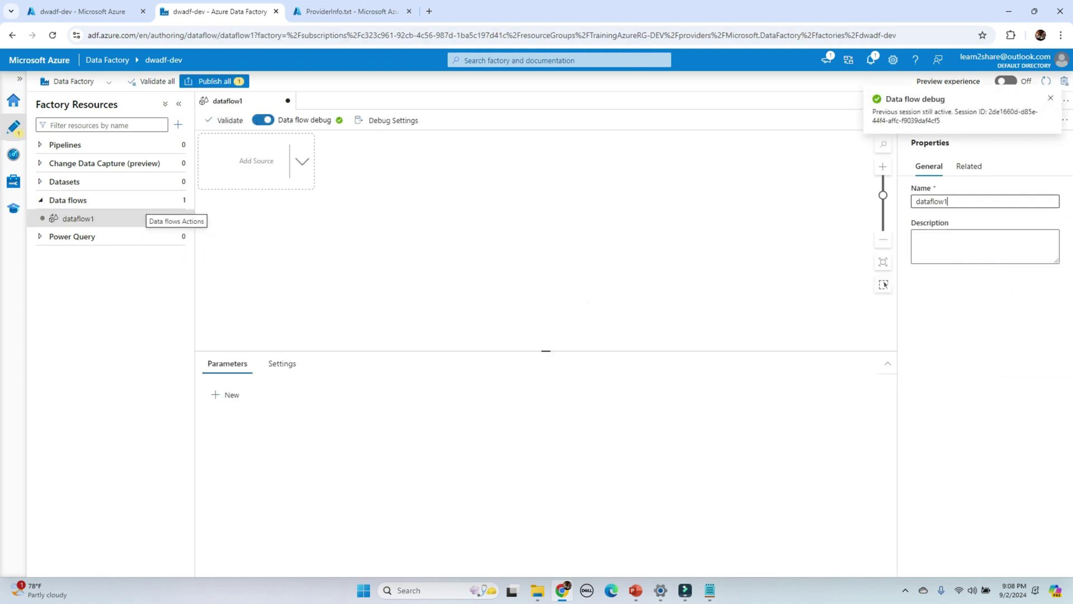
# Name the new data flow fixedlenght_to_csv.
pyautogui.write('f')
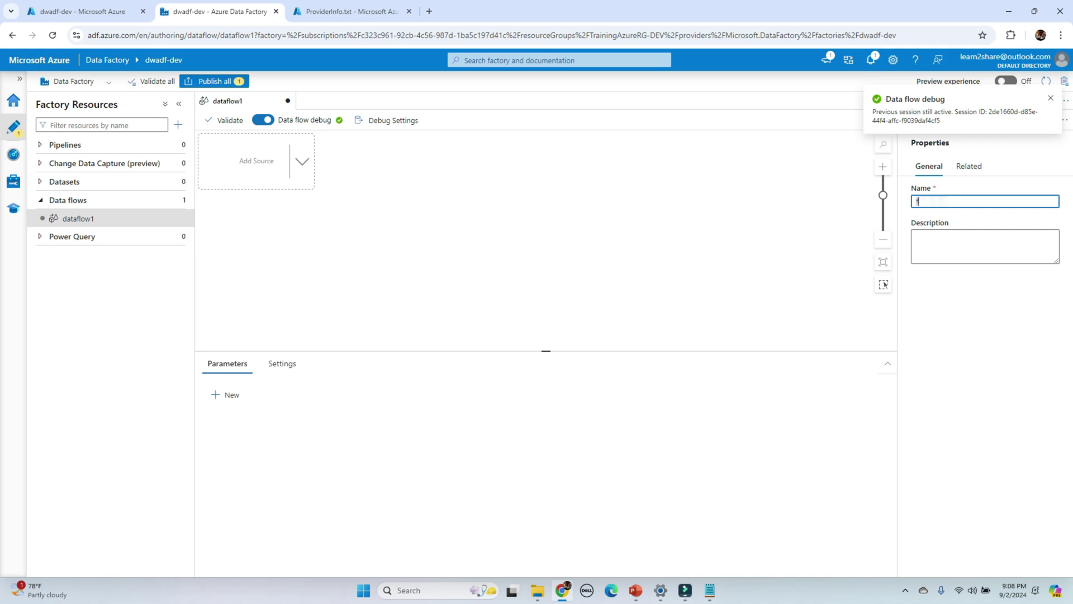
pyautogui.write('ixedlenght')
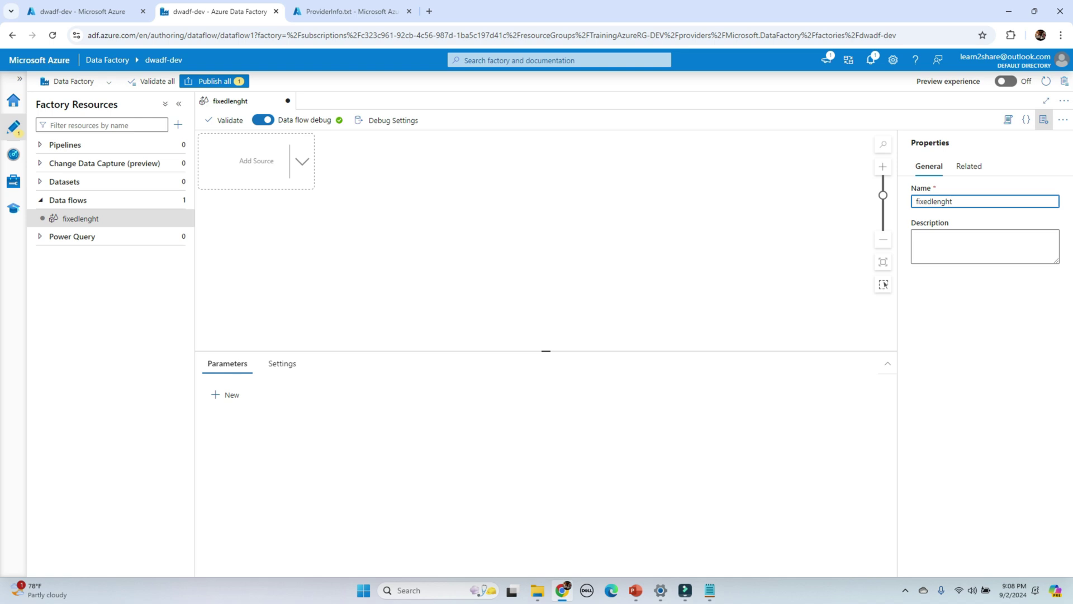
pyautogui.write('_to_csv')
pyautogui.click(545, 239)
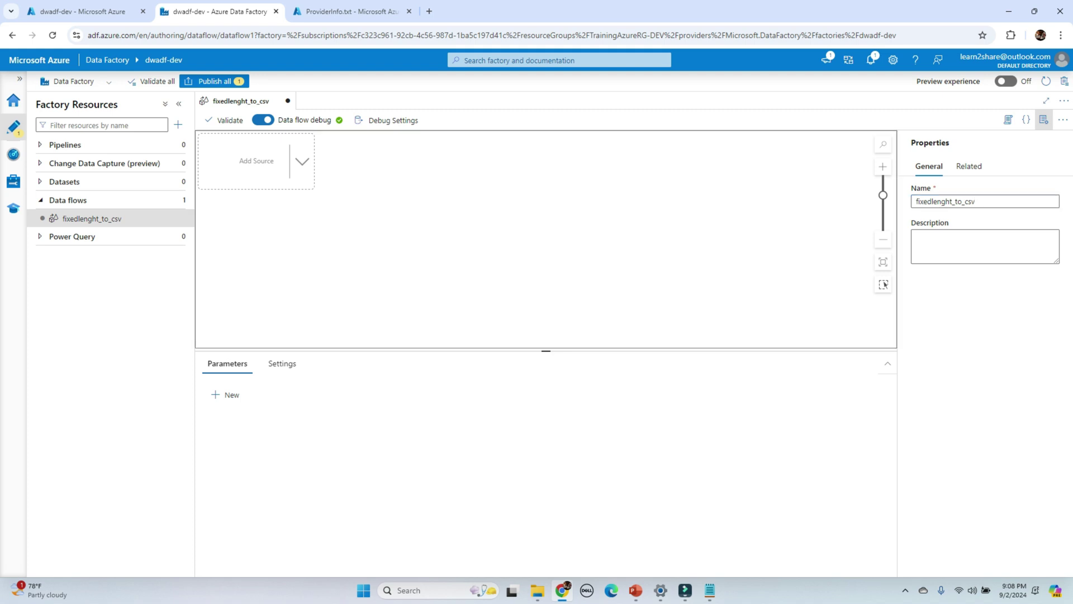
# Add a source to the data flow and start a new Azure Data Lake Storage Gen2 dataset in DelimitedText format for it.
pyautogui.click(256, 161)
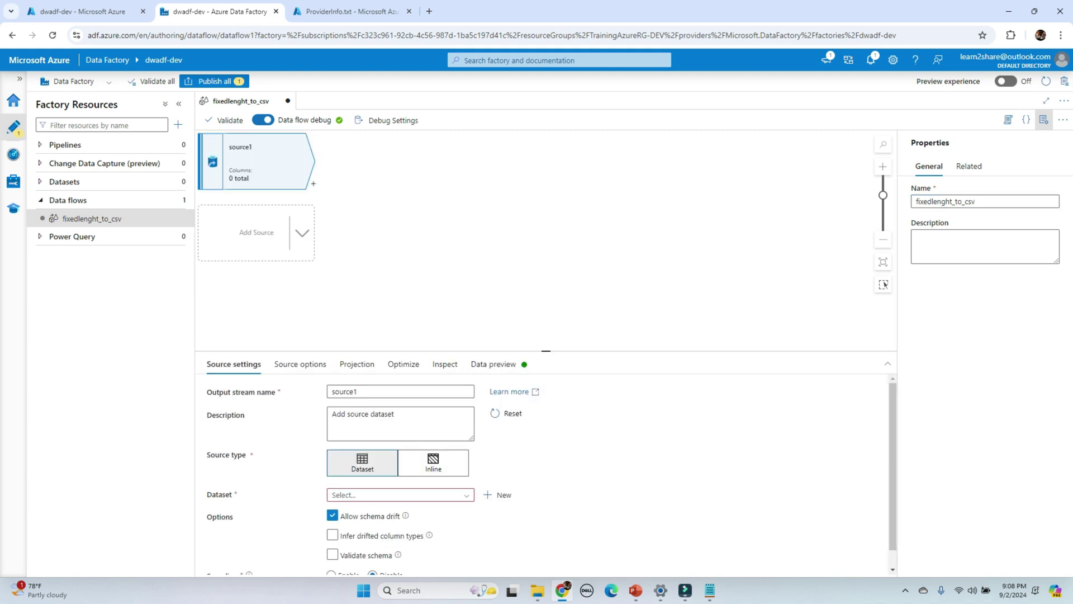
pyautogui.moveTo(545, 351); pyautogui.dragTo(546, 240)
pyautogui.click(497, 383)
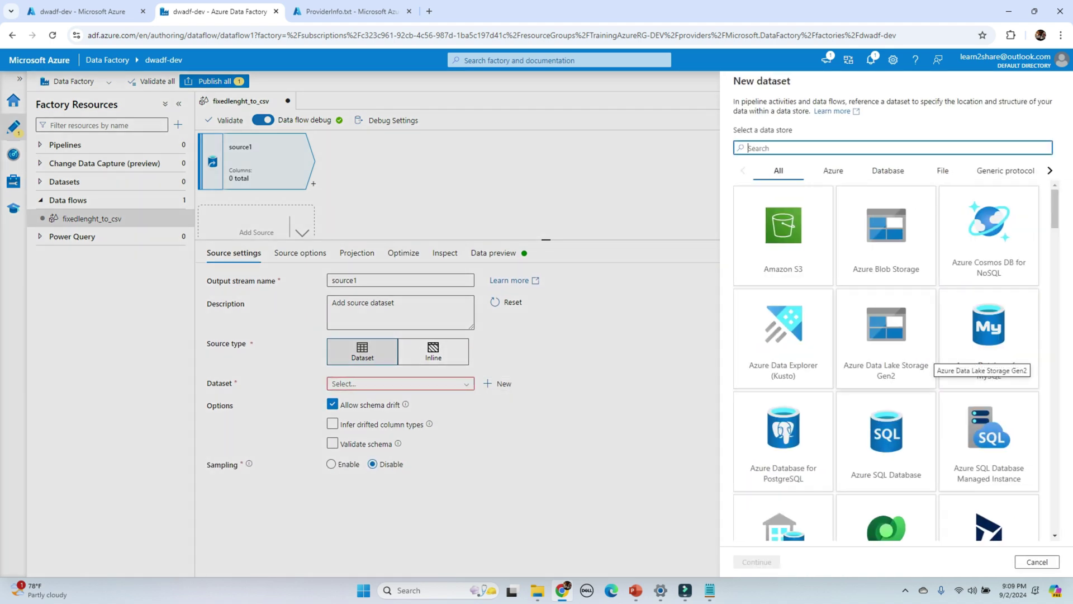
pyautogui.click(886, 338)
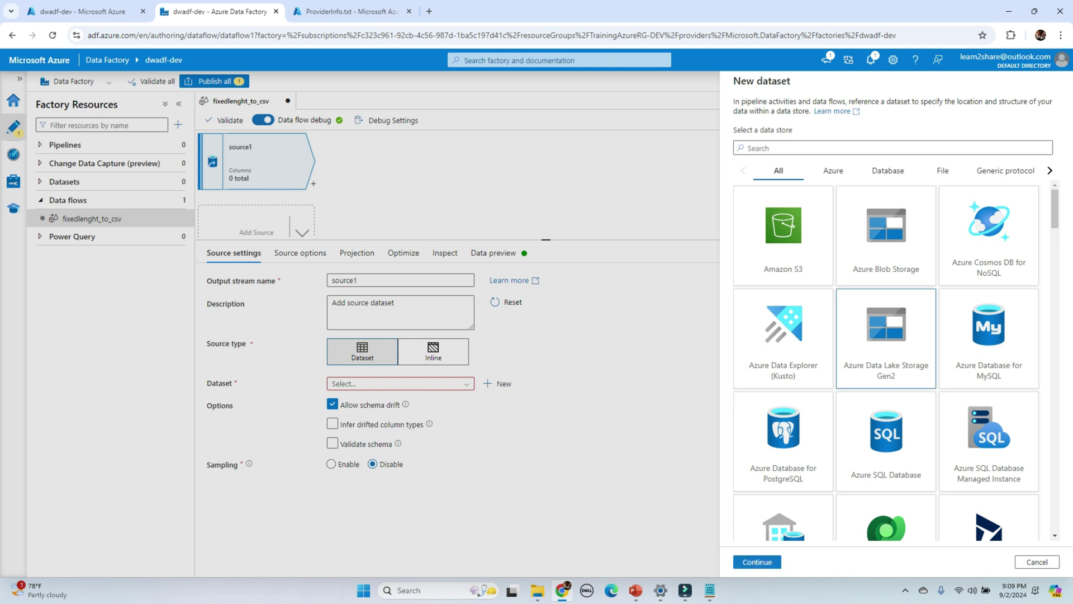
pyautogui.click(757, 562)
pyautogui.click(885, 162)
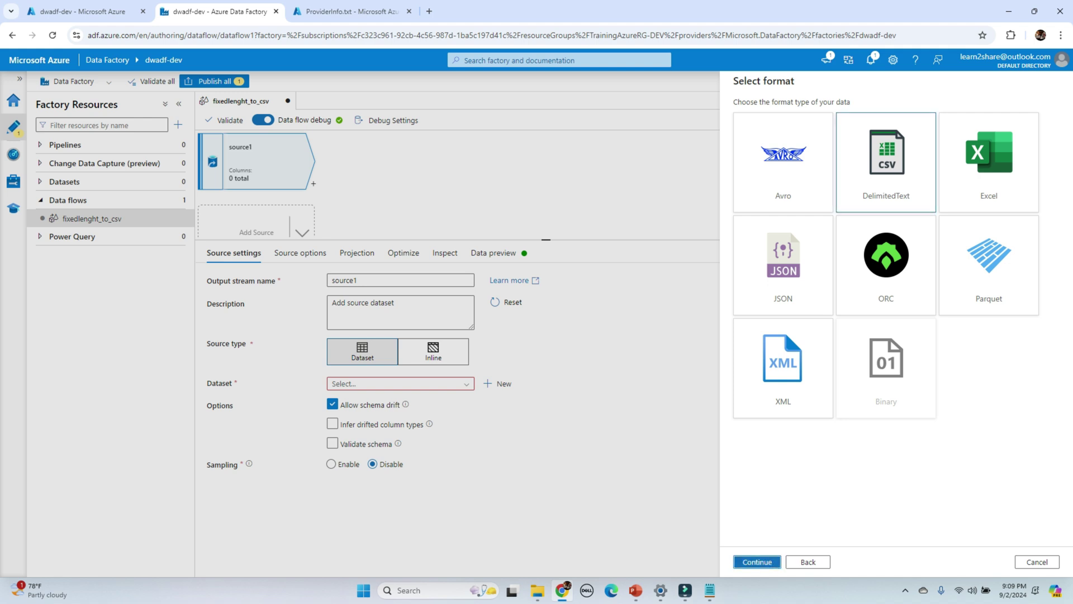
pyautogui.click(756, 562)
# Name the dataset ds_src and link it to the LS_AzureDataLakeStorage linked service.
pyautogui.doubleClick(776, 116)
pyautogui.write('ds_src')
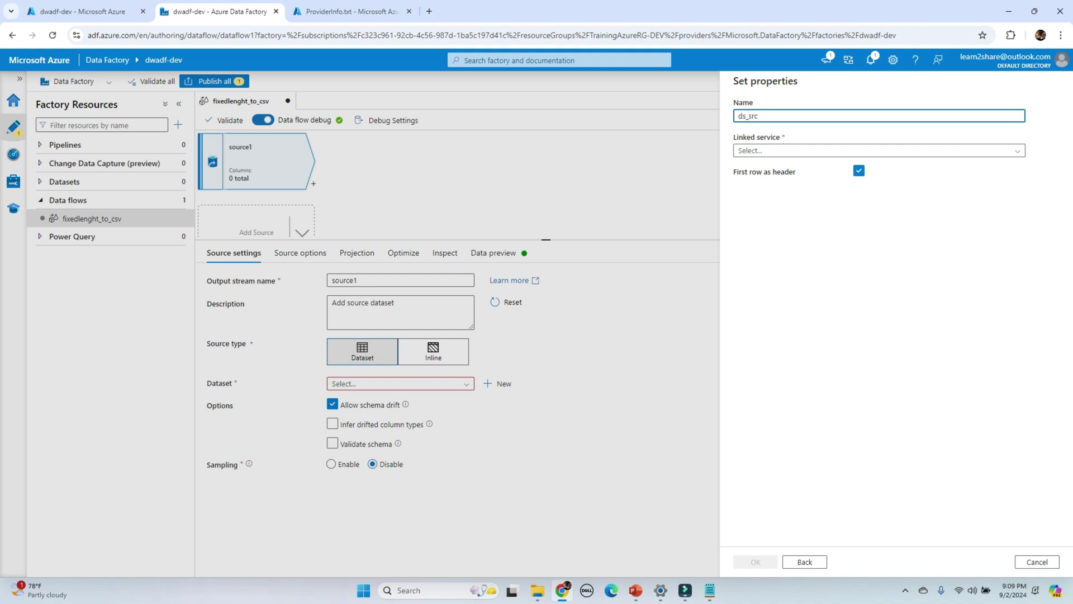
pyautogui.click(823, 151)
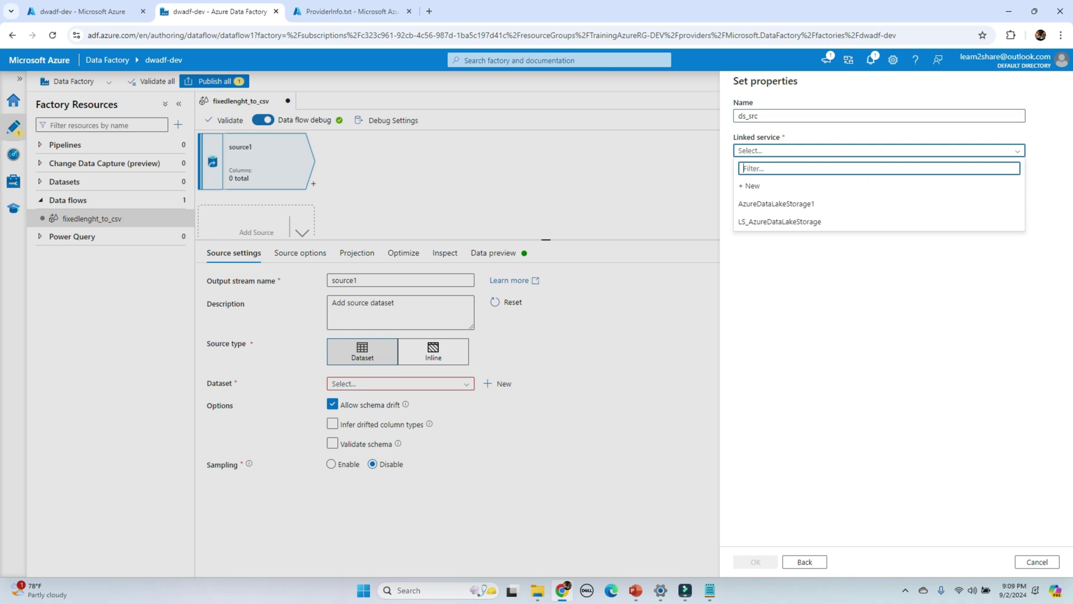
pyautogui.click(780, 221)
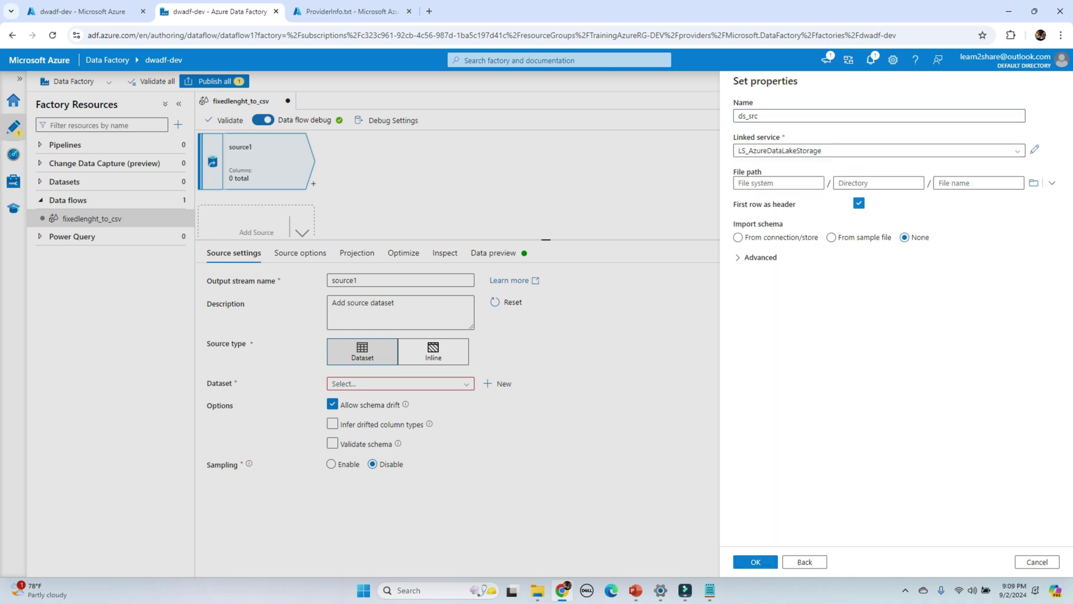
# Set the dataset's file path to ProviderInfo.txt in the source folder and create the dataset.
pyautogui.click(1033, 183)
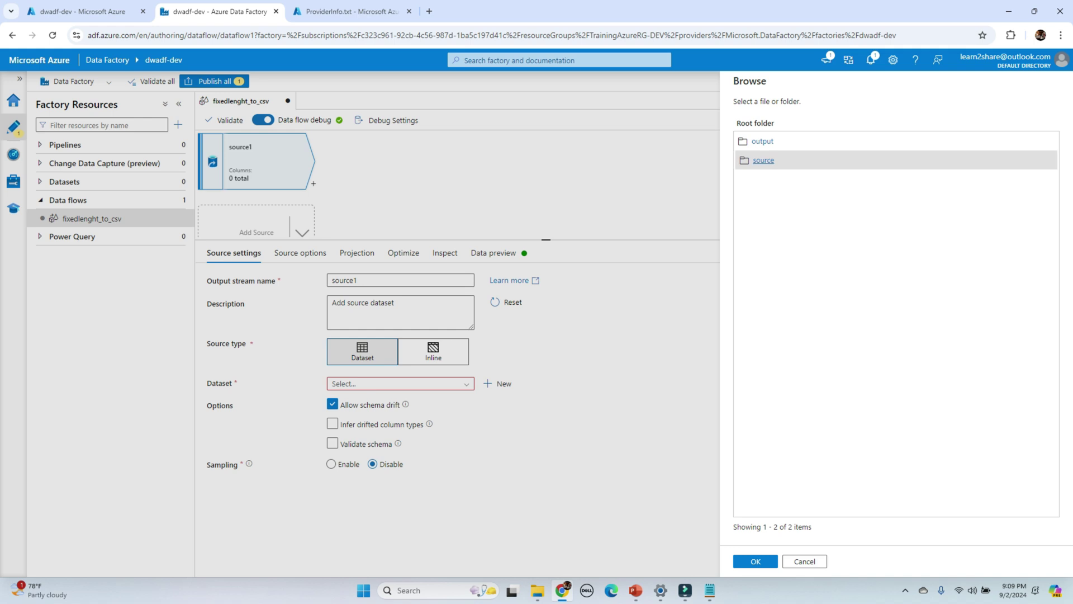
pyautogui.doubleClick(762, 160)
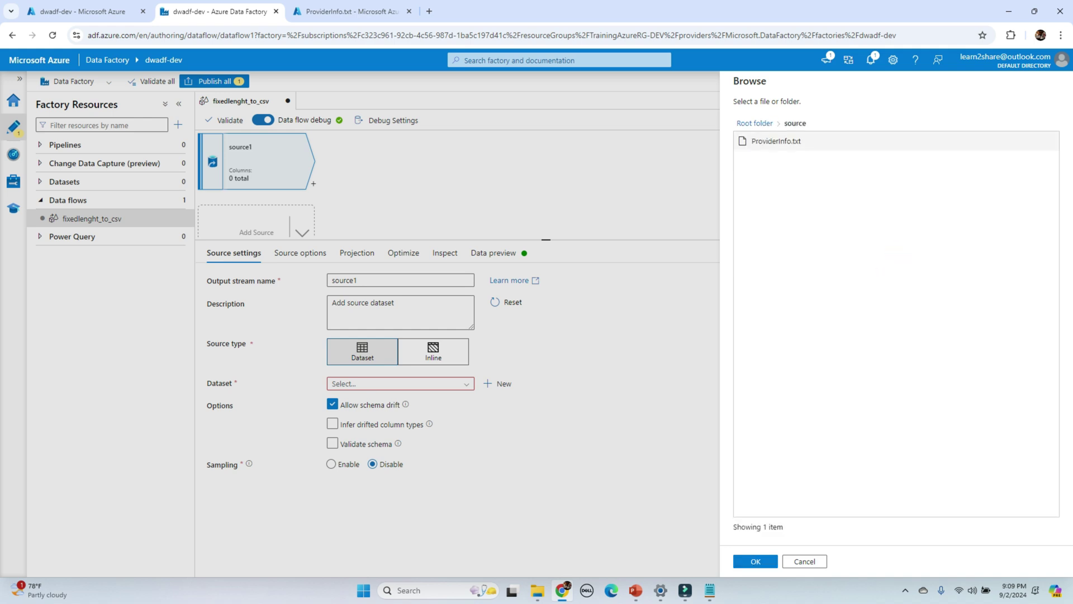
pyautogui.click(872, 142)
pyautogui.click(755, 562)
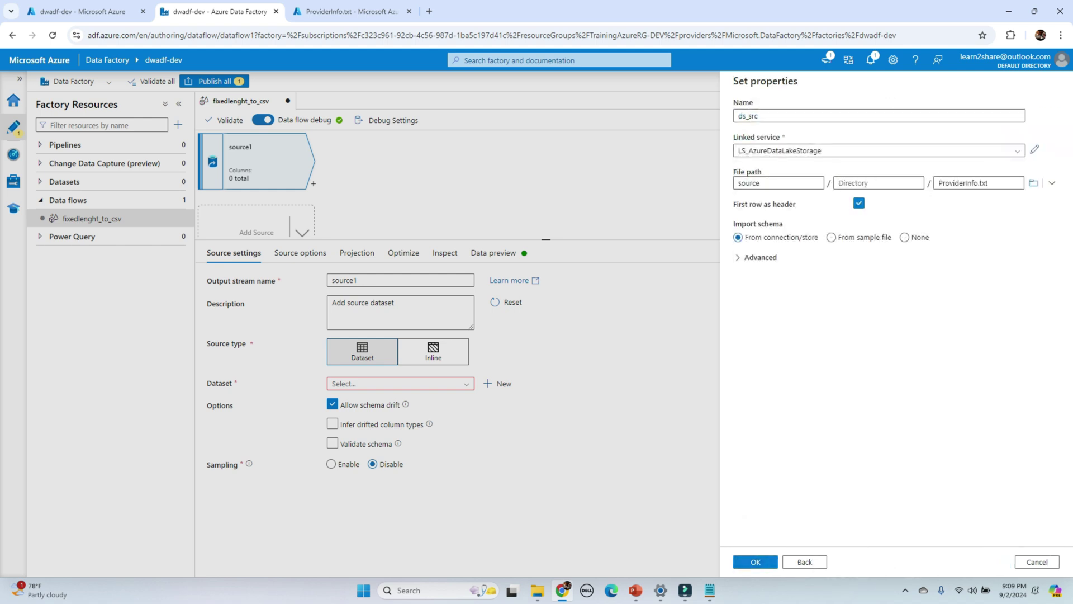
pyautogui.click(755, 561)
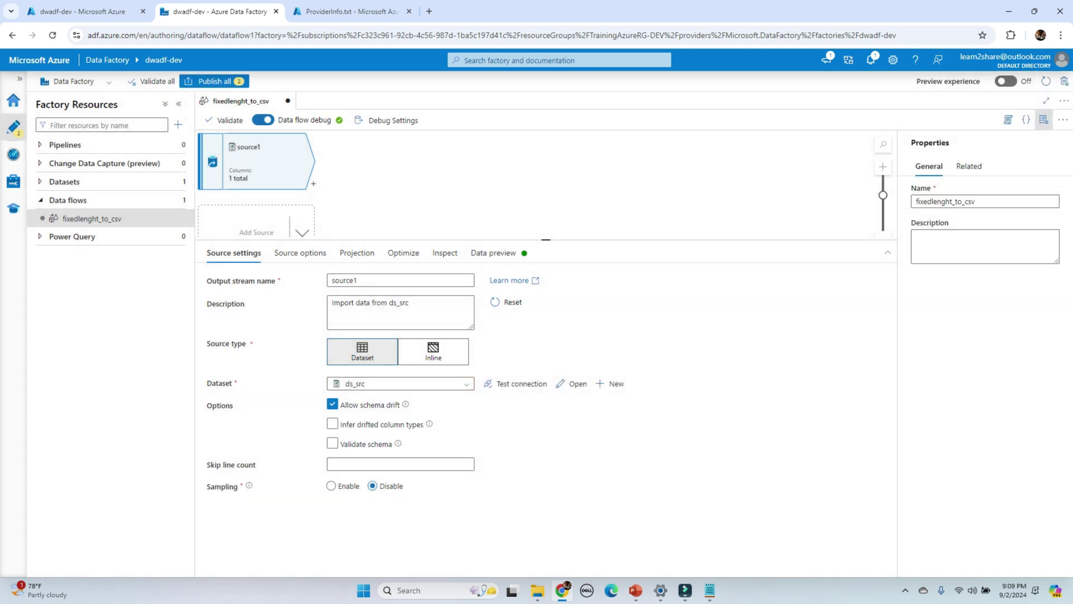
# Test the source dataset's connection and preview its data.
pyautogui.click(515, 383)
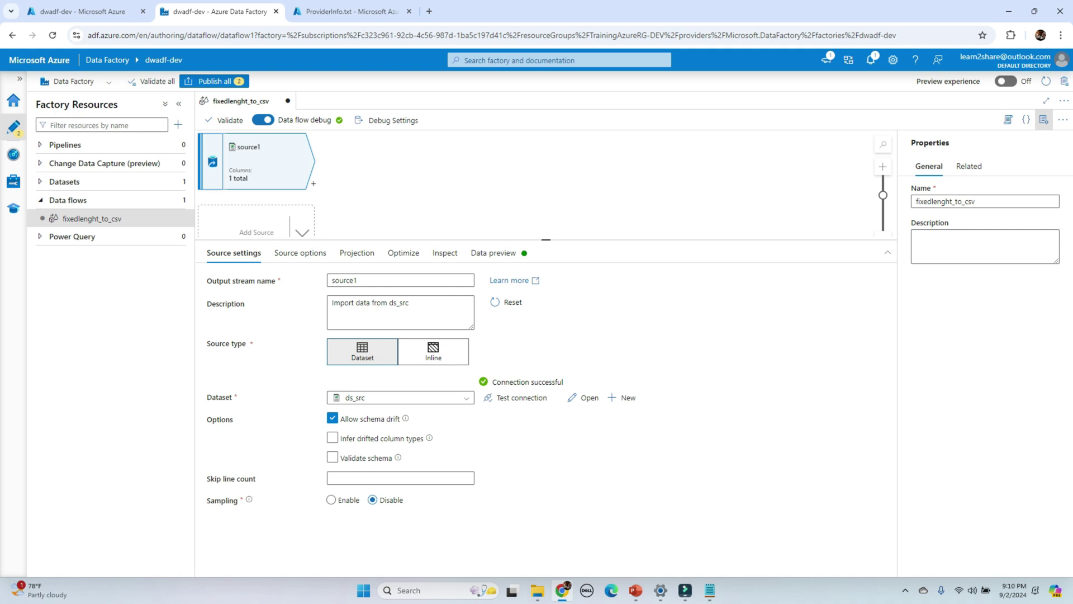
pyautogui.click(493, 252)
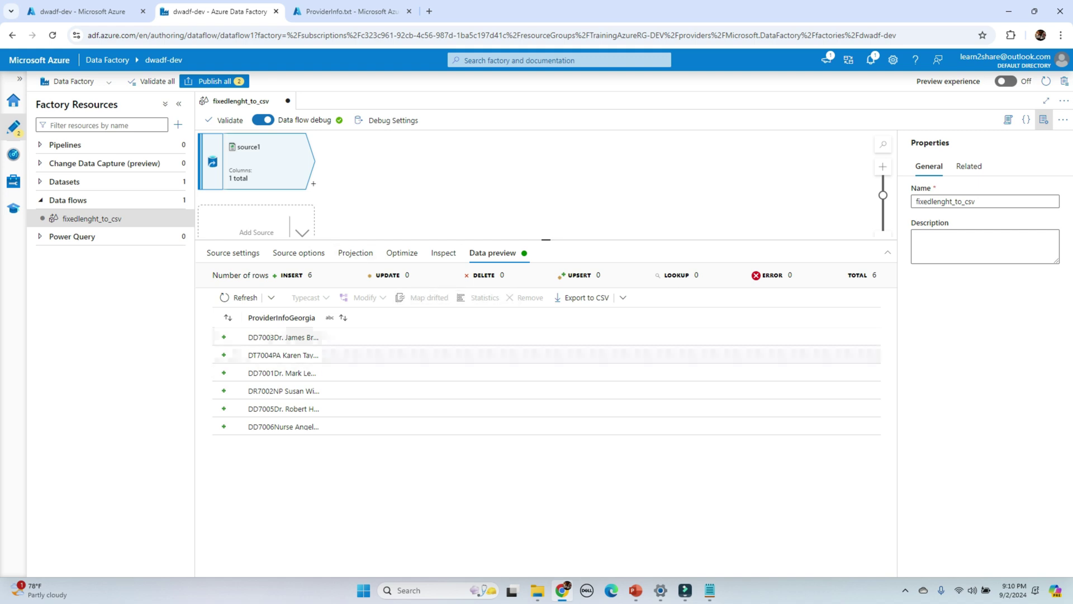
# Add a Derived Column transformation after source1.
pyautogui.click(314, 184)
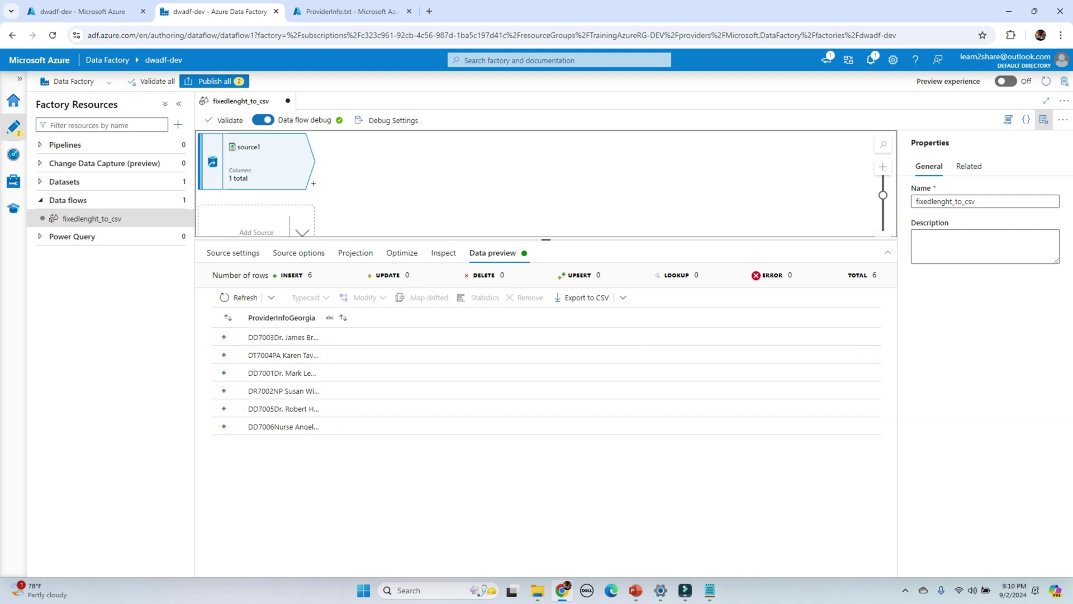
pyautogui.click(313, 183)
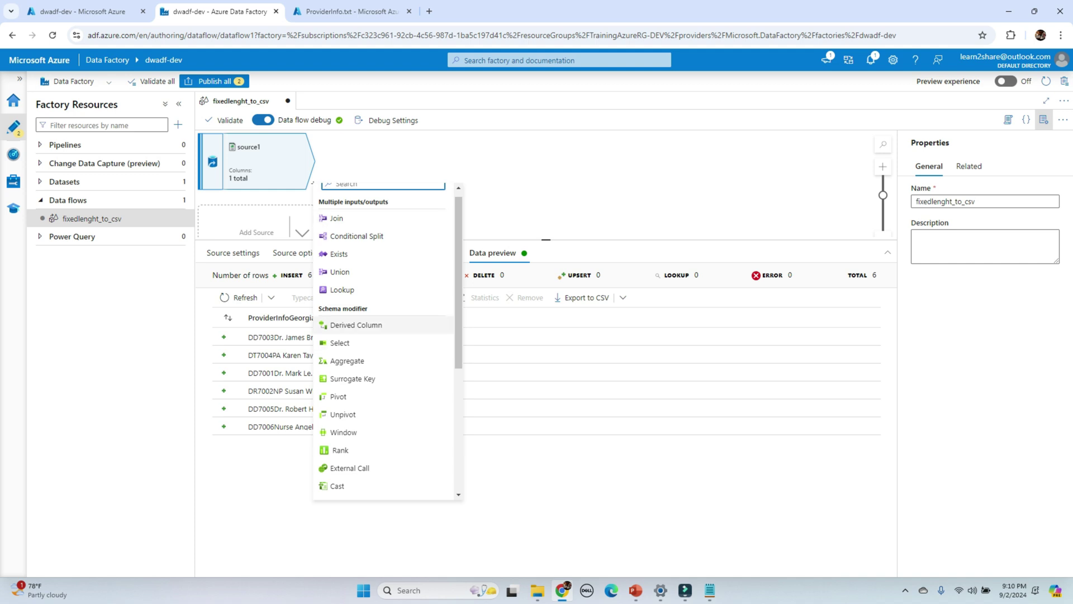
pyautogui.click(356, 325)
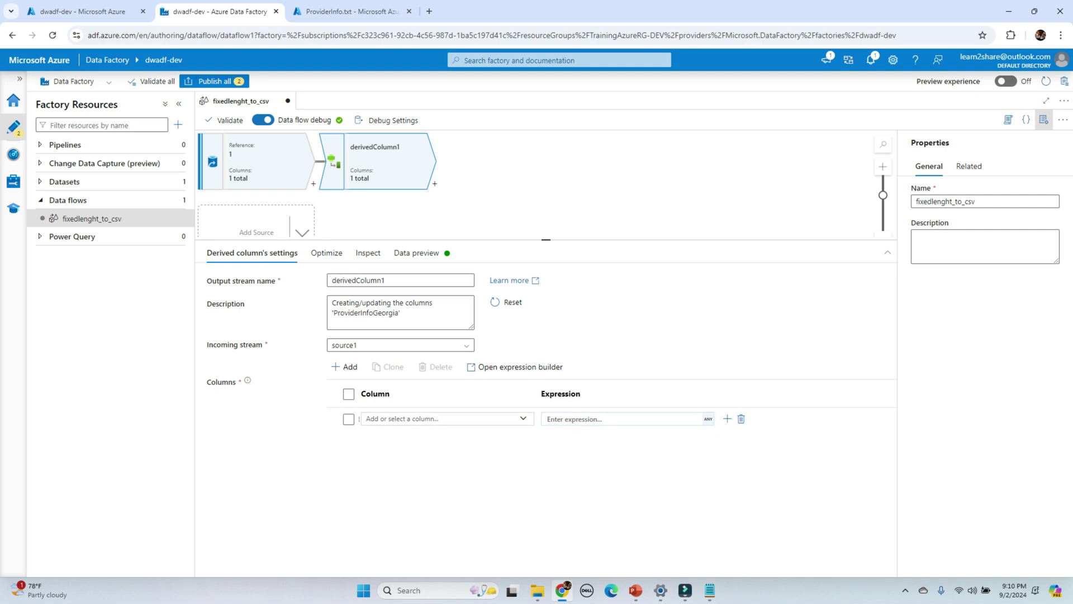
# Check the field layout on the PowerPoint slide, return to Data Factory, name the derived column RecordID and open its expression builder.
pyautogui.hotkey('alt', 'Tab')
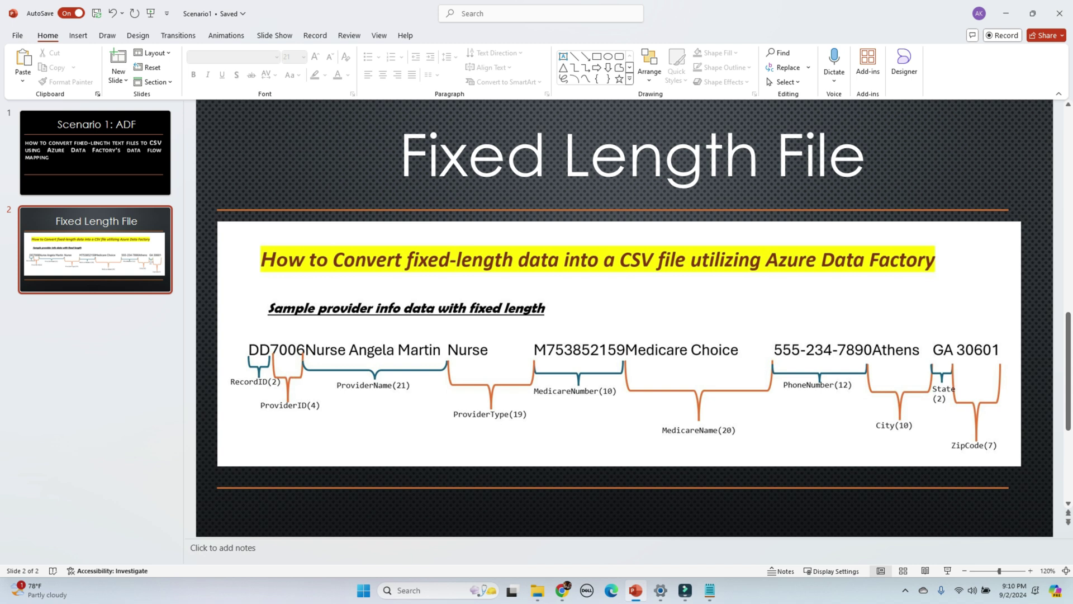
pyautogui.hotkey('alt', 'Tab')
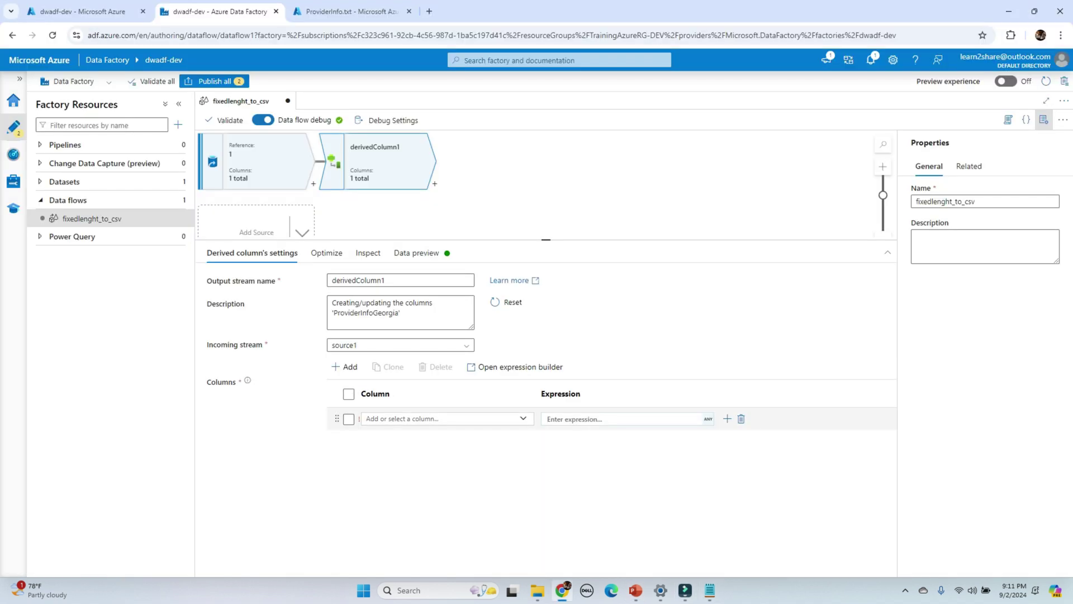
pyautogui.click(436, 418)
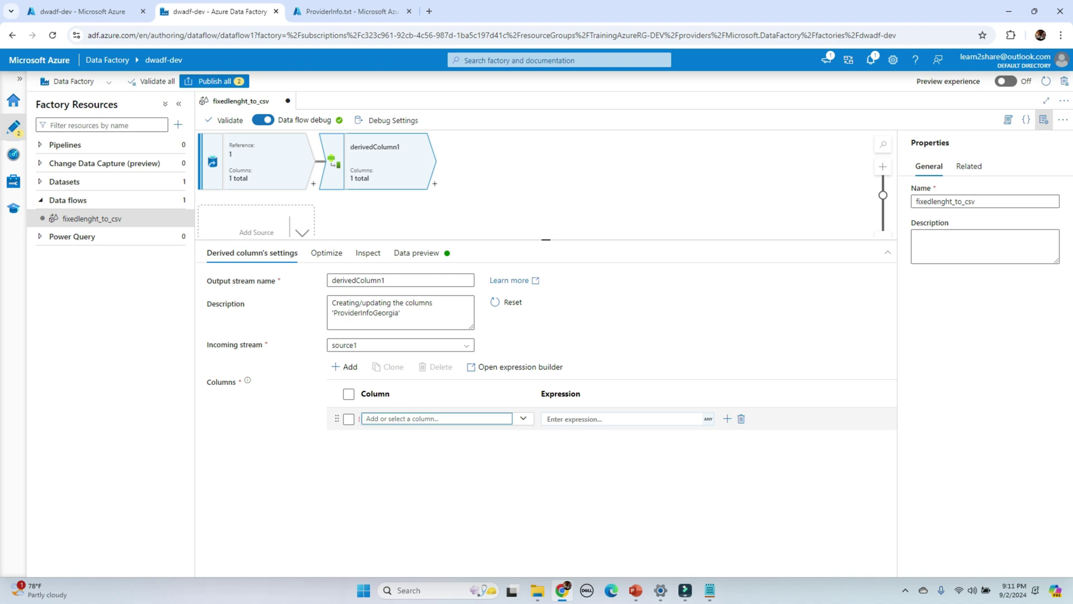
pyautogui.write('RecordID')
pyautogui.click(581, 418)
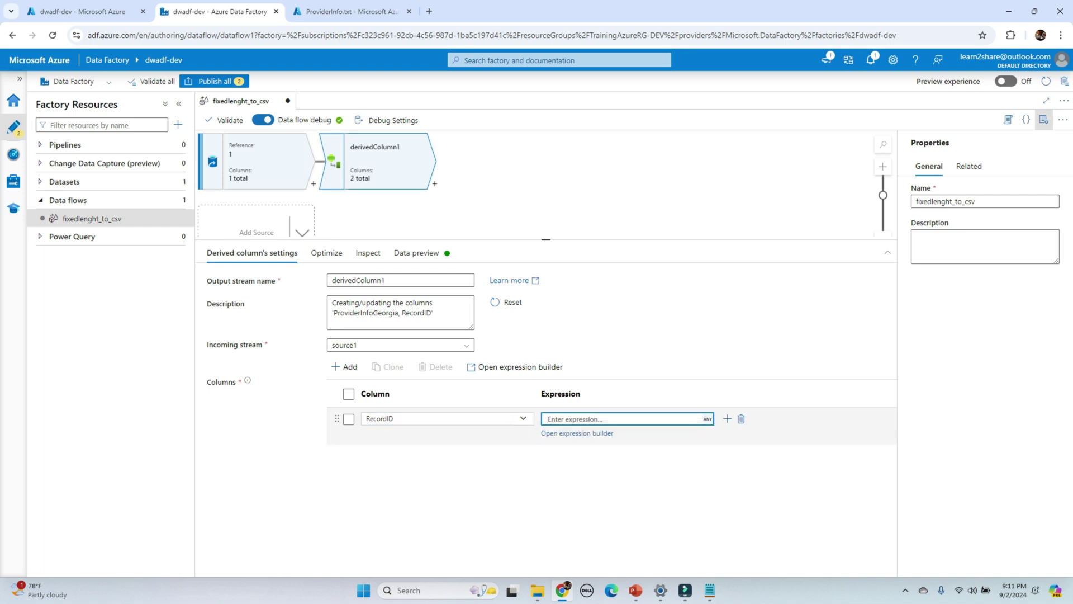
pyautogui.click(577, 433)
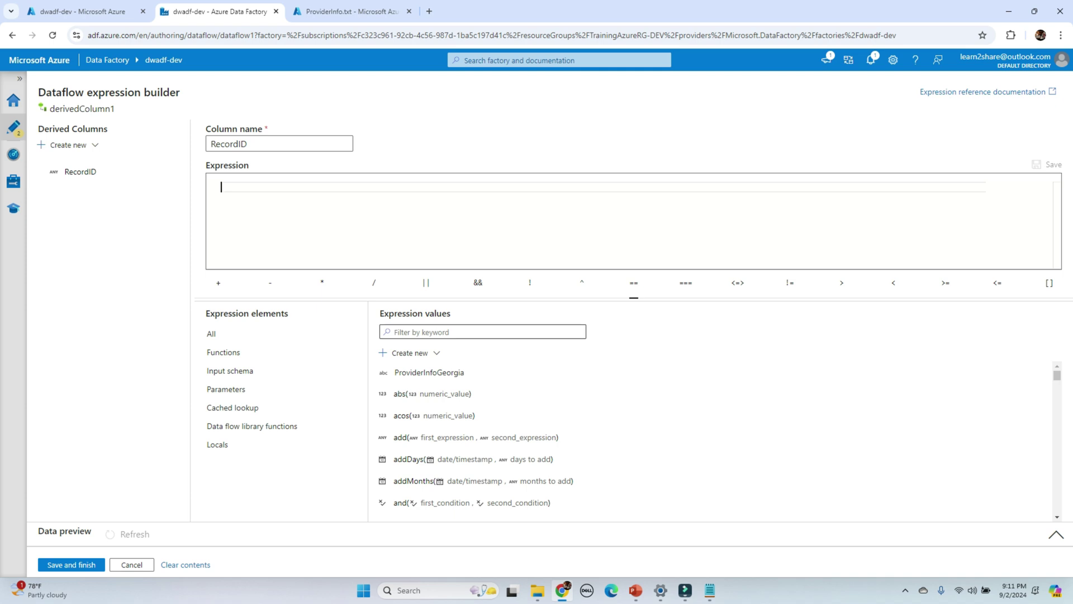
# Find the substring function among the expression functions and insert it into the RecordID expression.
pyautogui.click(223, 352)
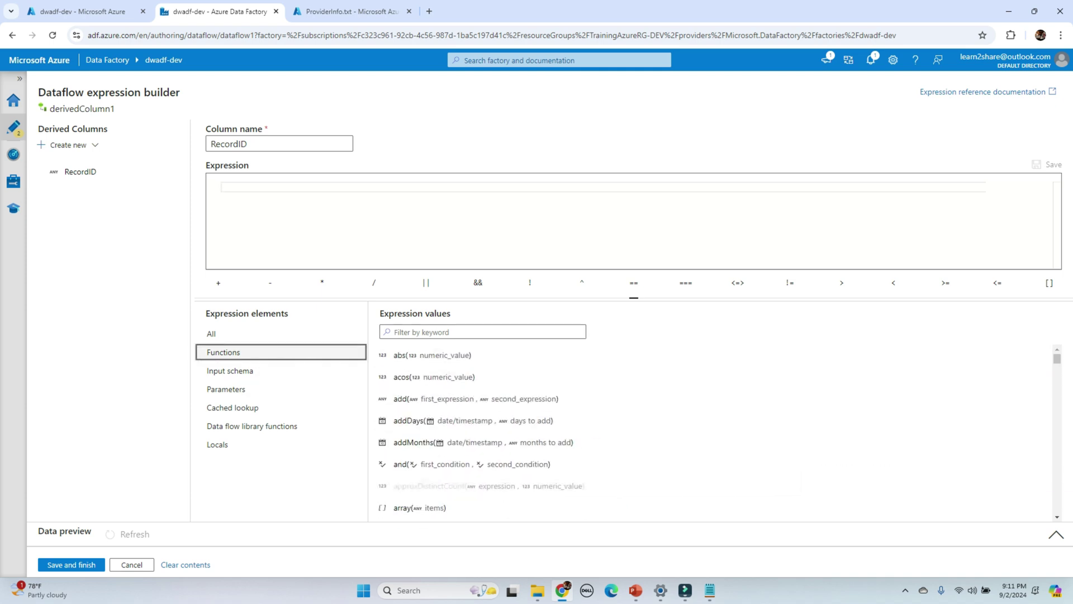
pyautogui.click(482, 332)
pyautogui.write('substraing')
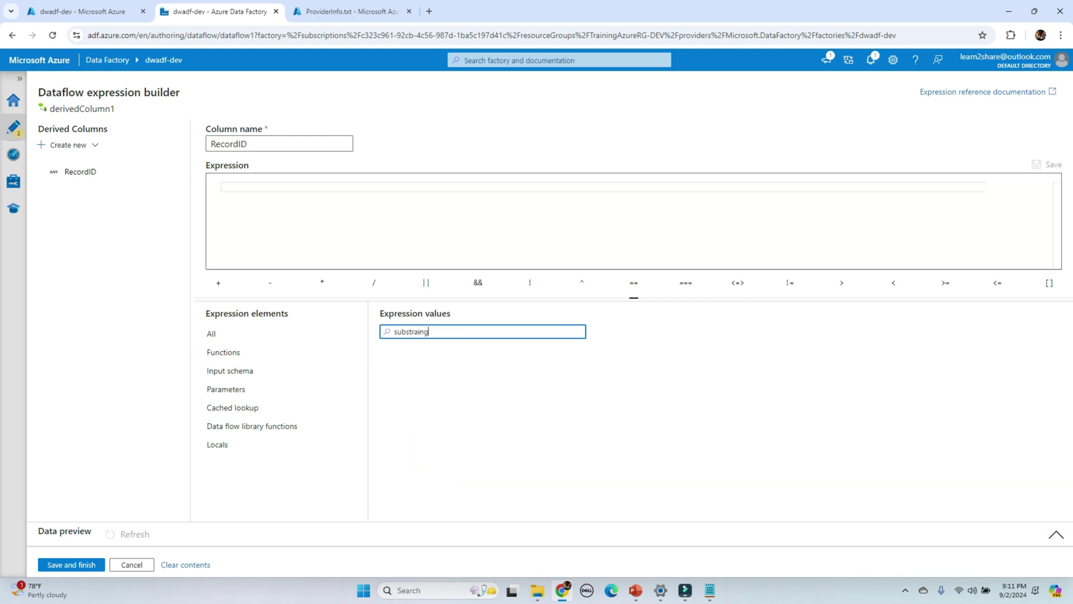
pyautogui.press('BackSpace')
pyautogui.press('BackSpace')
pyautogui.press('BackSpace')
pyautogui.press('BackSpace')
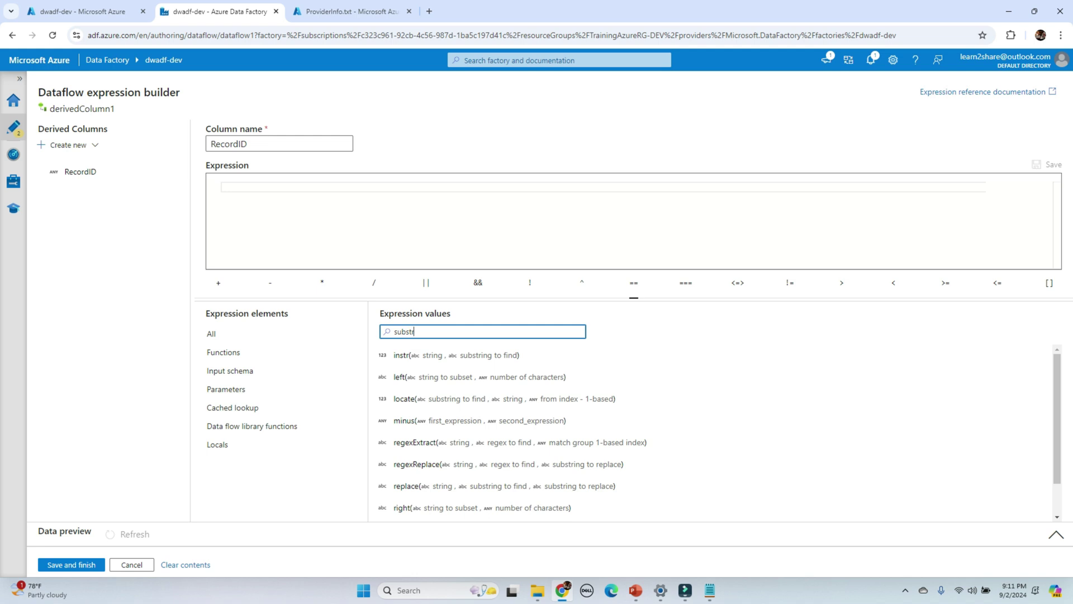
pyautogui.write('ing')
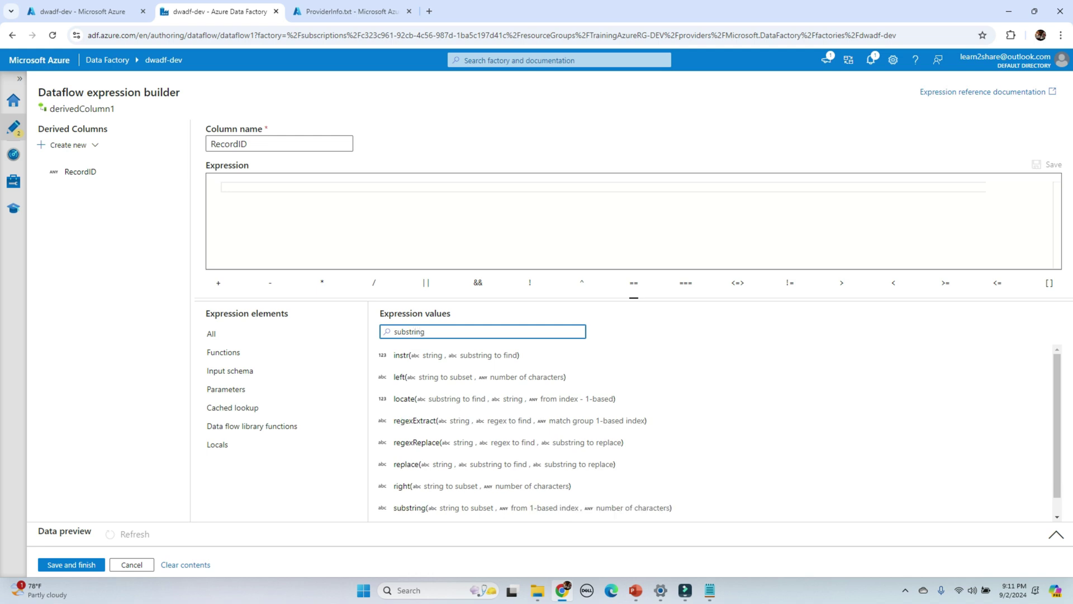
pyautogui.scroll(-1, 562, 430)
pyautogui.click(562, 489)
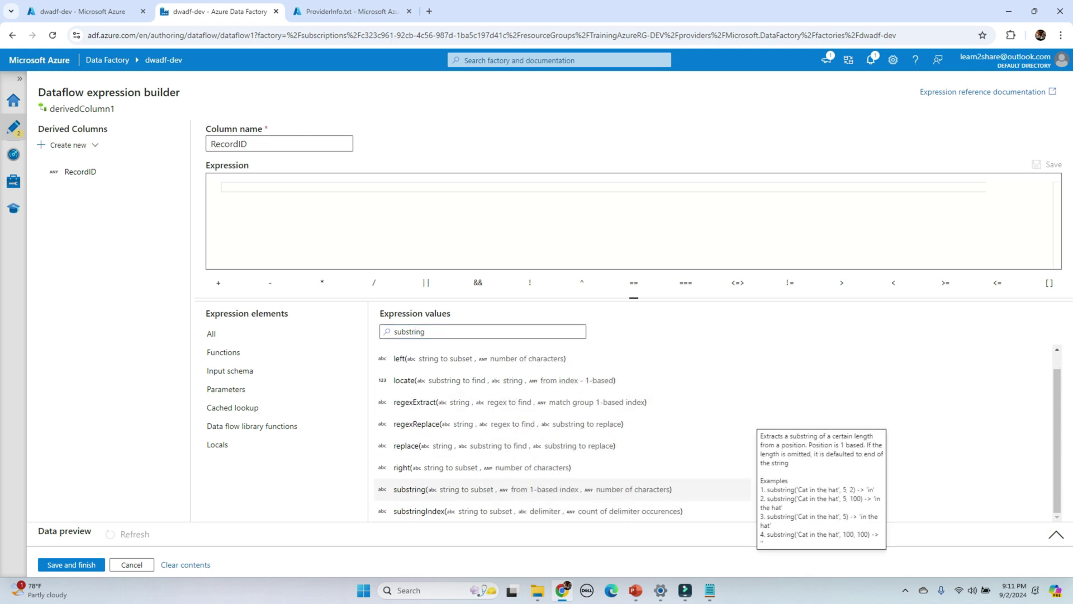
pyautogui.click(531, 489)
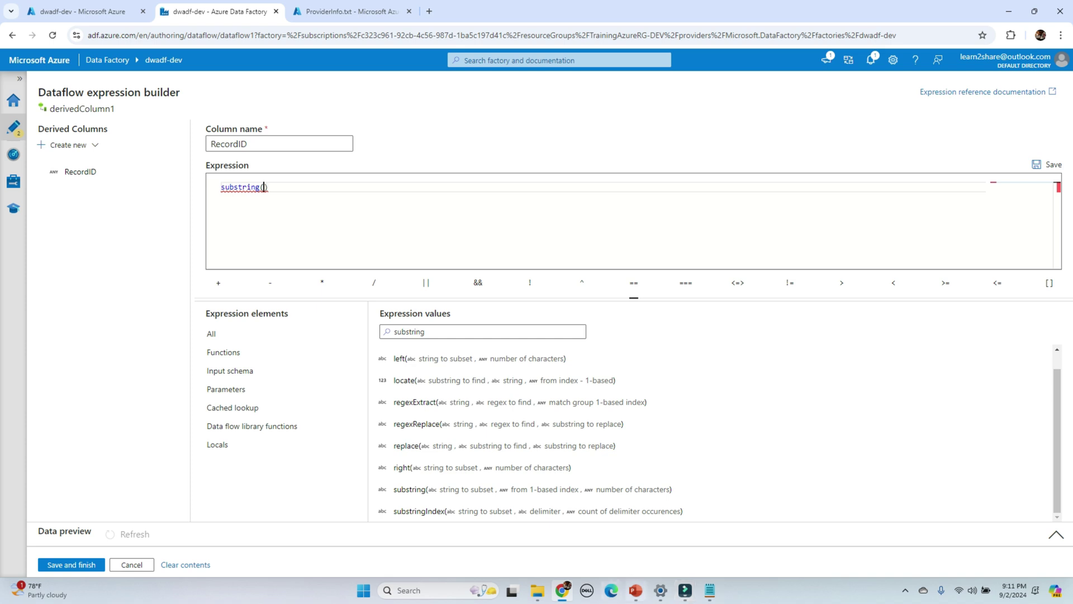
# Check the RecordID field's position and length on the Fixed Length File slide in PowerPoint, and return to the expression builder.
pyautogui.hotkey('alt', 'Tab')
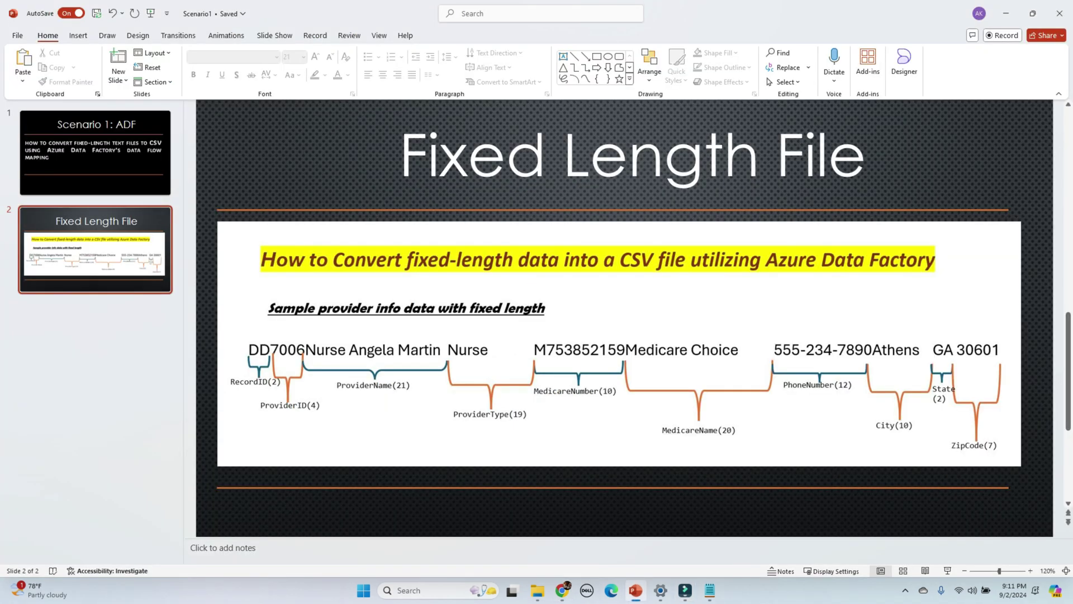
pyautogui.hotkey('alt', 'Tab')
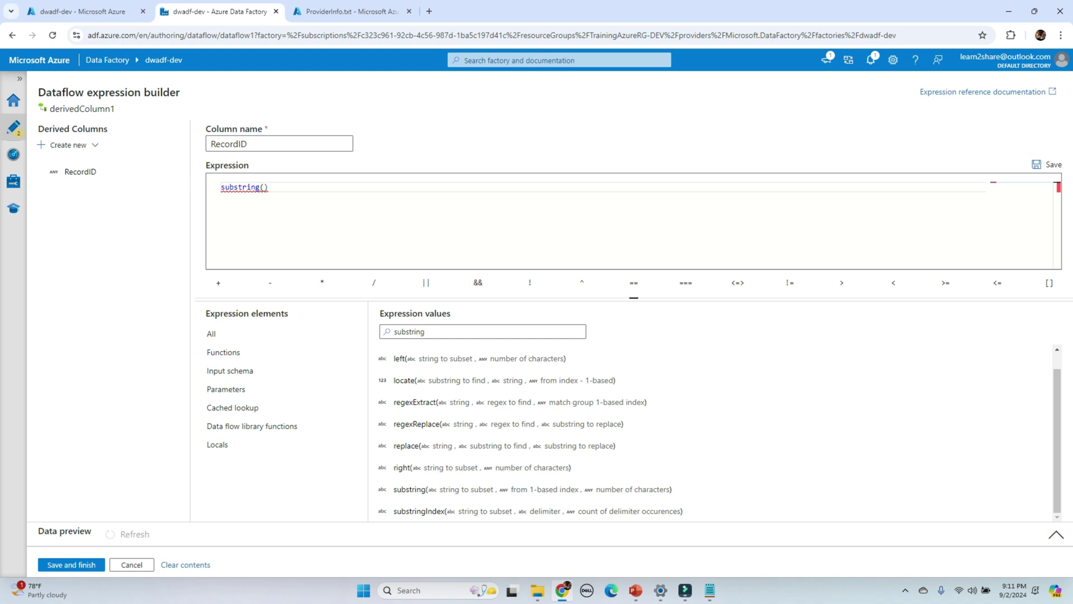
# Enter 1,2 as the arguments of RecordID's substring expression and add another derived column.
pyautogui.write('1,2')
pyautogui.press('Right')
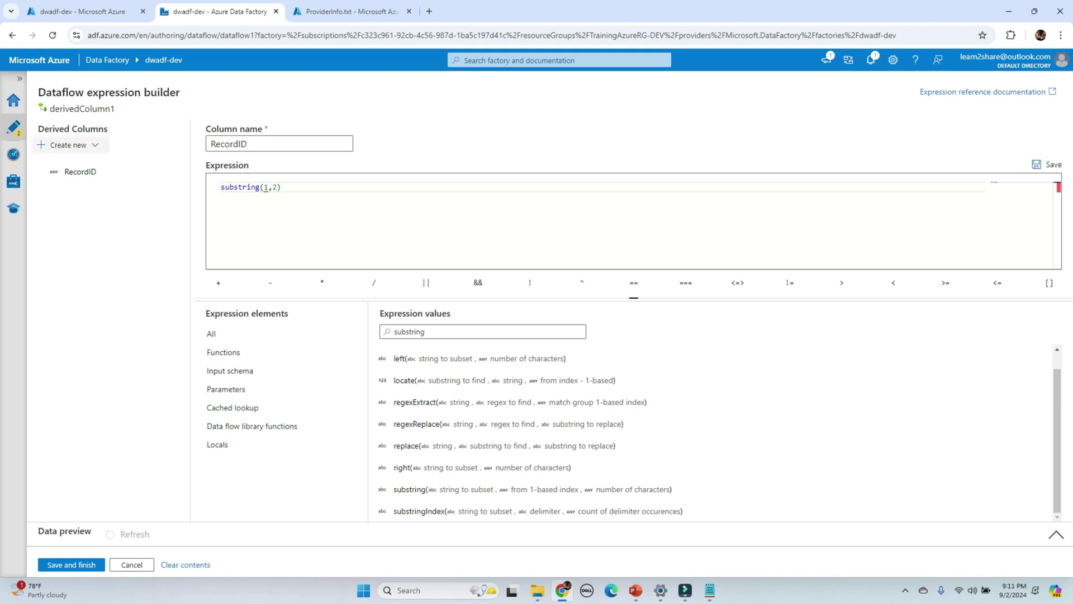
pyautogui.click(70, 145)
pyautogui.click(53, 161)
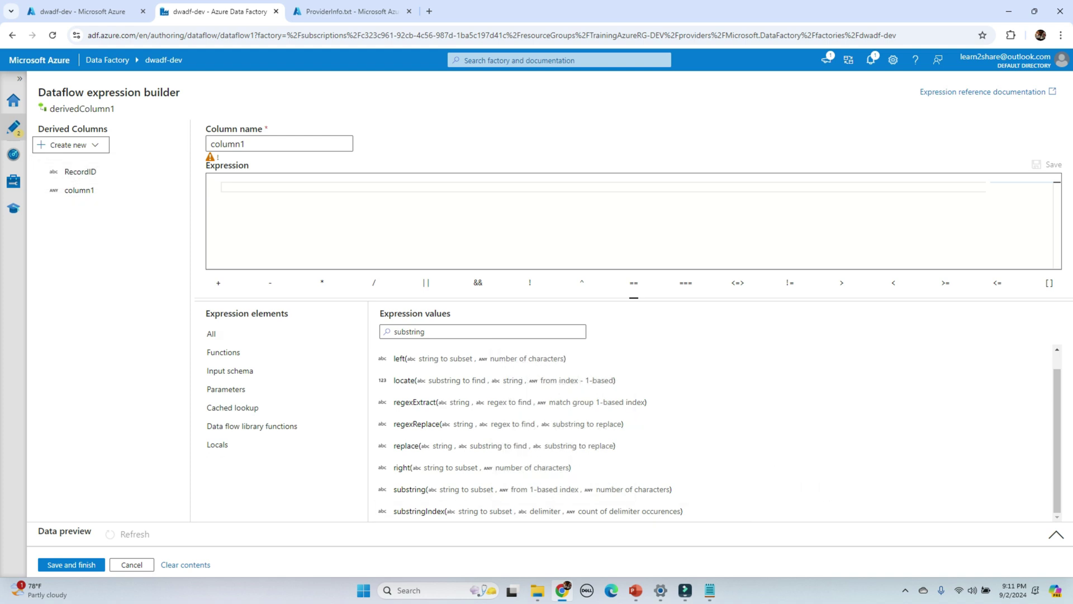
# Check the ProviderID field on the PowerPoint slide, then copy its name from the Notepad field list to name the new Data Factory column ProviderID.
pyautogui.click(635, 590)
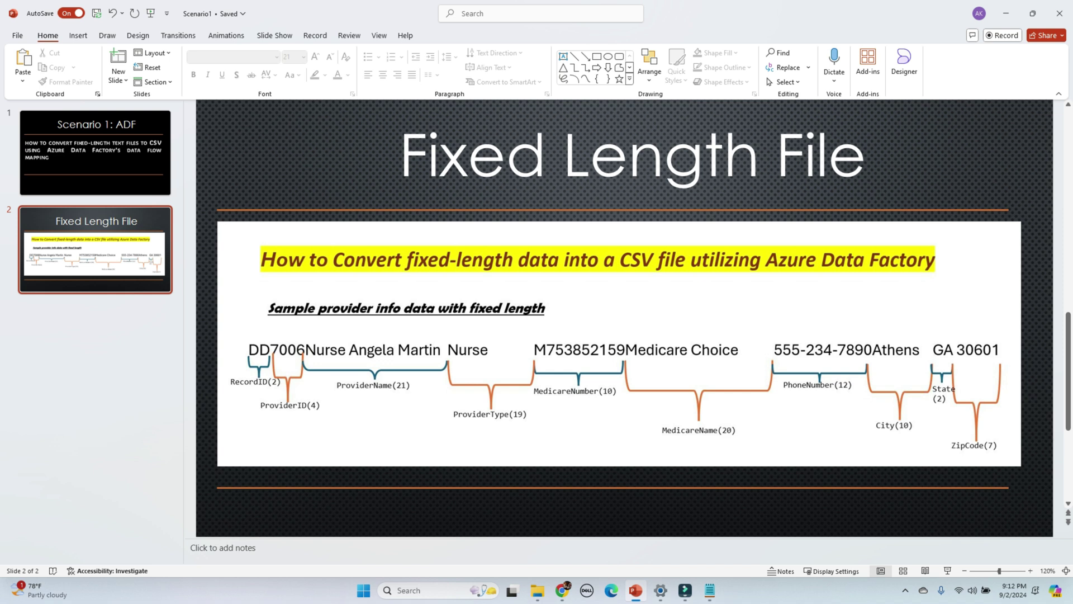
pyautogui.click(636, 590)
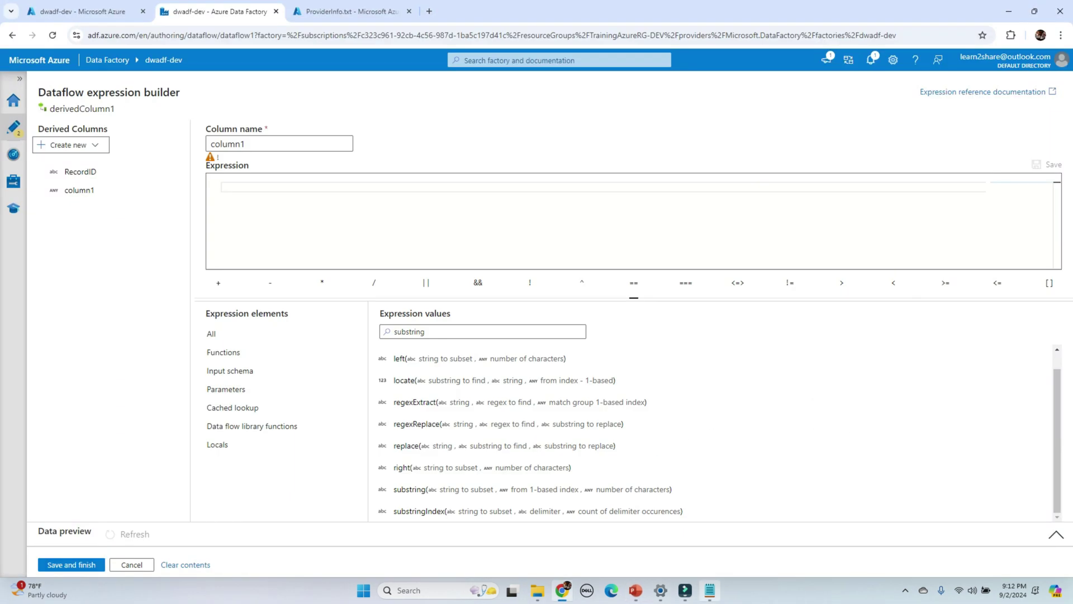
pyautogui.click(710, 590)
pyautogui.moveTo(209, 168); pyautogui.dragTo(163, 169)
pyautogui.hotkey('ctrl', 'c')
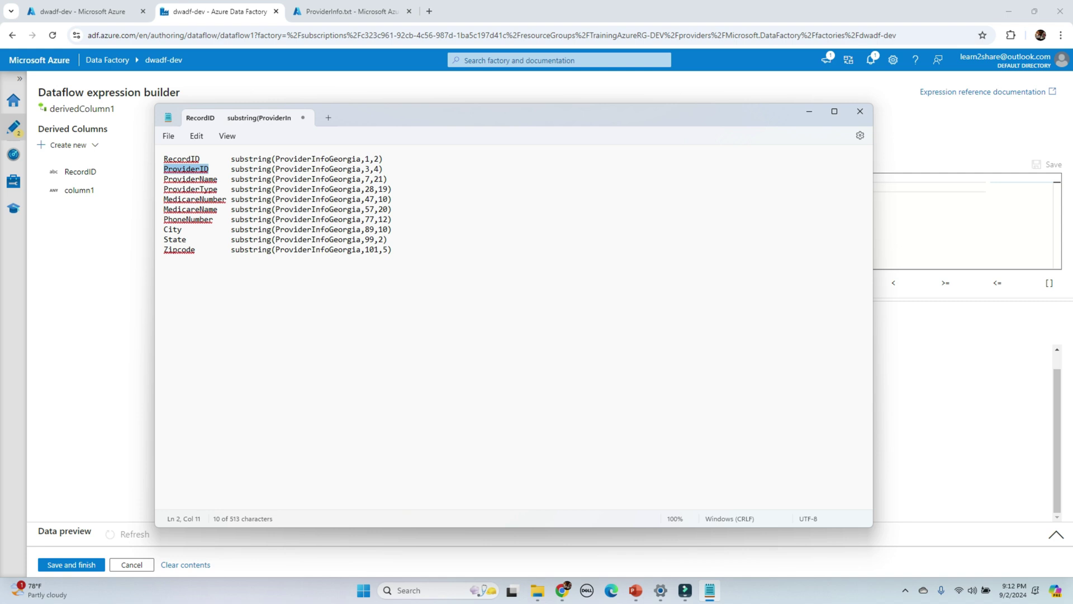
pyautogui.hotkey('alt', 'Tab')
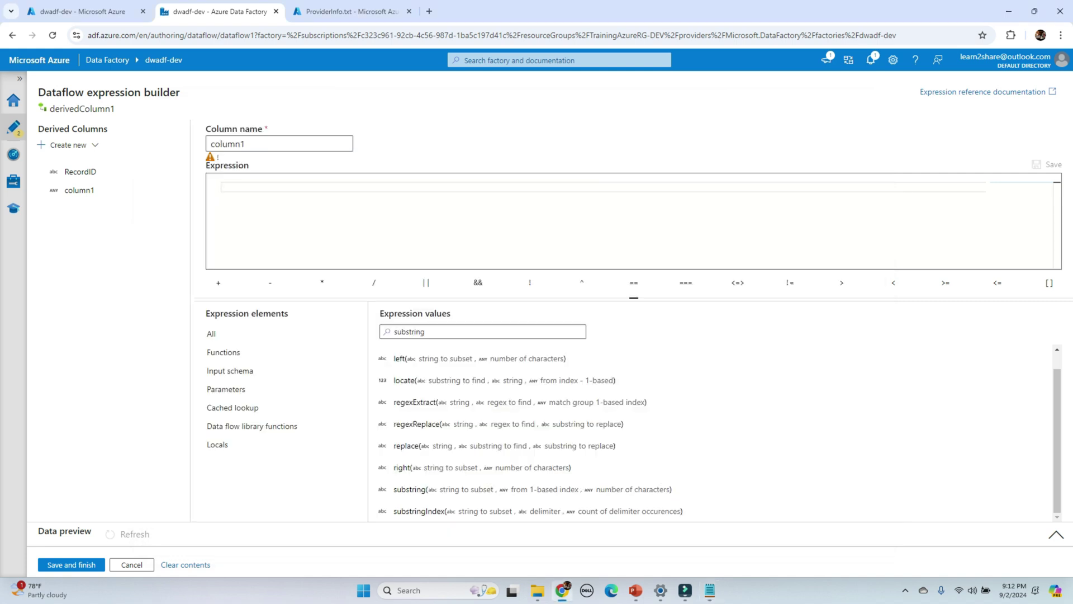
pyautogui.doubleClick(227, 144)
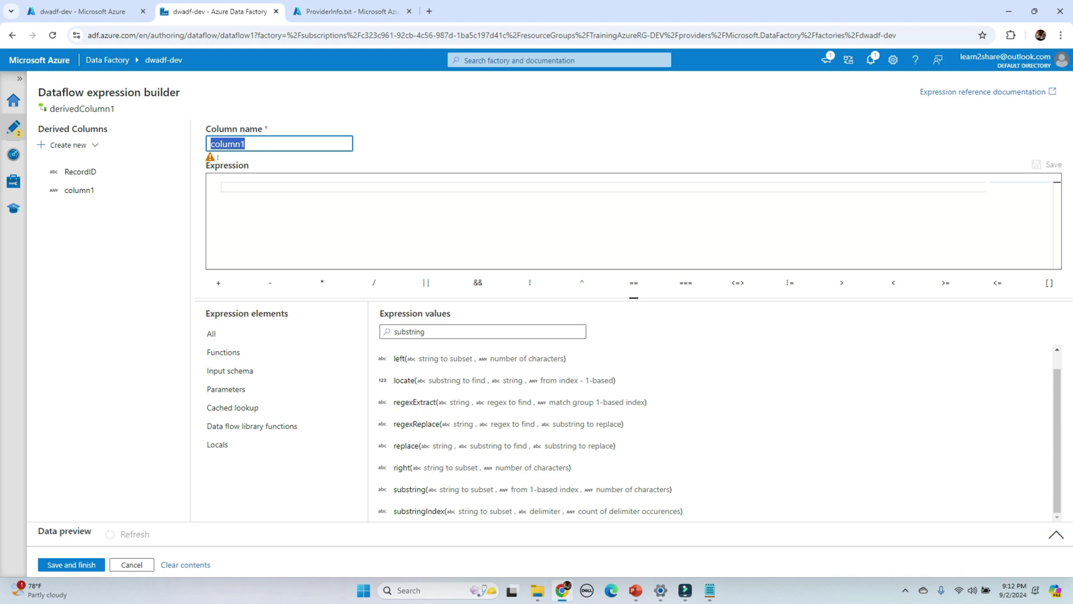
pyautogui.hotkey('ctrl', 'v')
# Copy substring(ProviderInfoGeorgia,3,4) from Notepad into the ProviderID expression in Data Factory and remove the trailing blank line.
pyautogui.hotkey('alt', 'Tab')
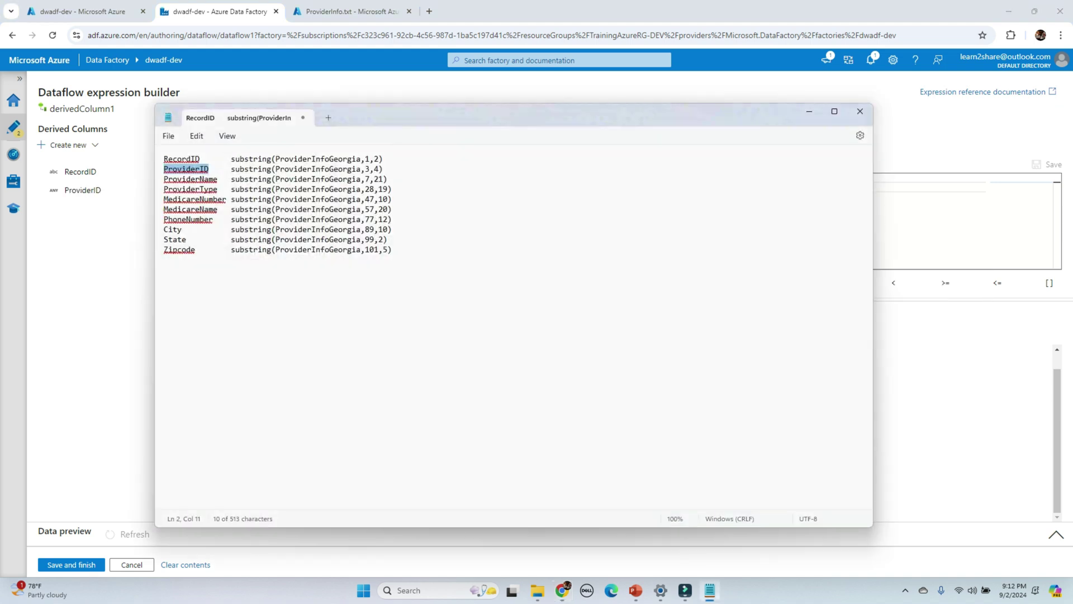
pyautogui.moveTo(231, 169); pyautogui.dragTo(389, 169)
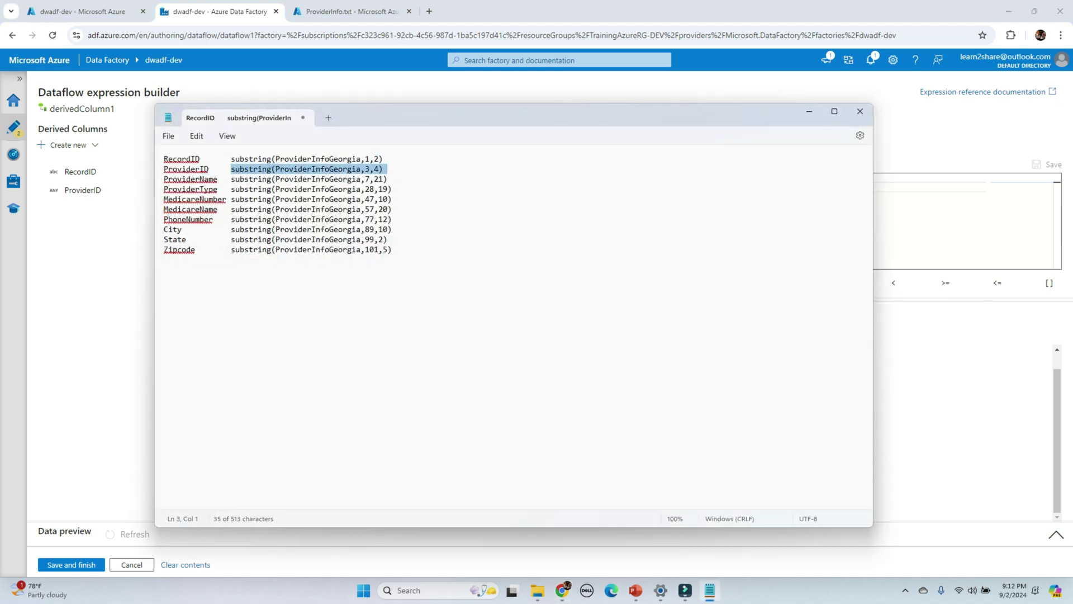
pyautogui.hotkey('ctrl', 'c')
pyautogui.hotkey('alt', 'Tab')
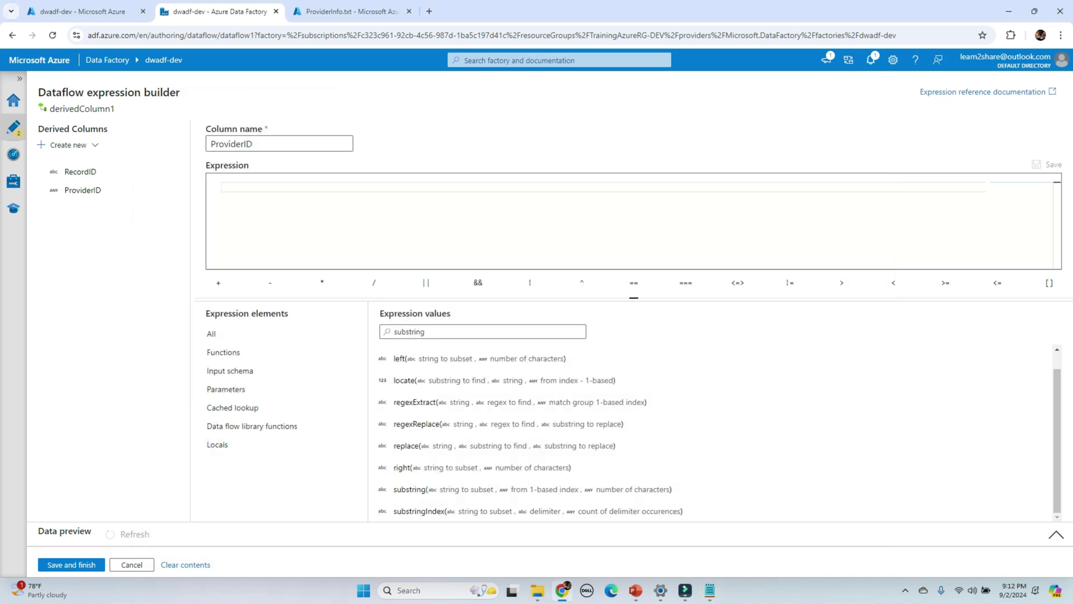
pyautogui.hotkey('ctrl', 'v')
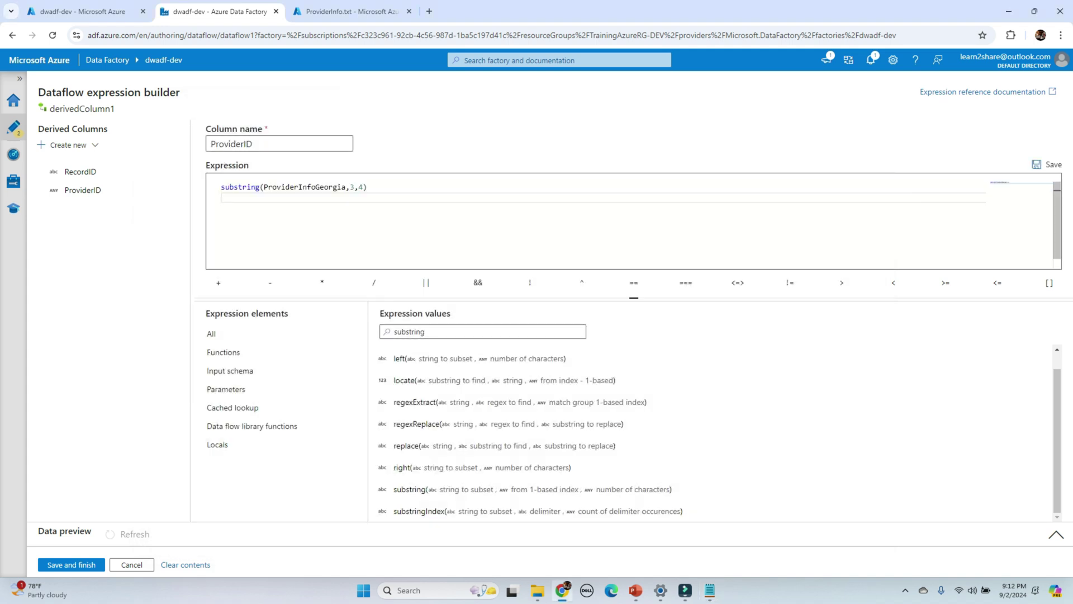
pyautogui.moveTo(363, 187); pyautogui.dragTo(358, 187)
pyautogui.click(222, 187)
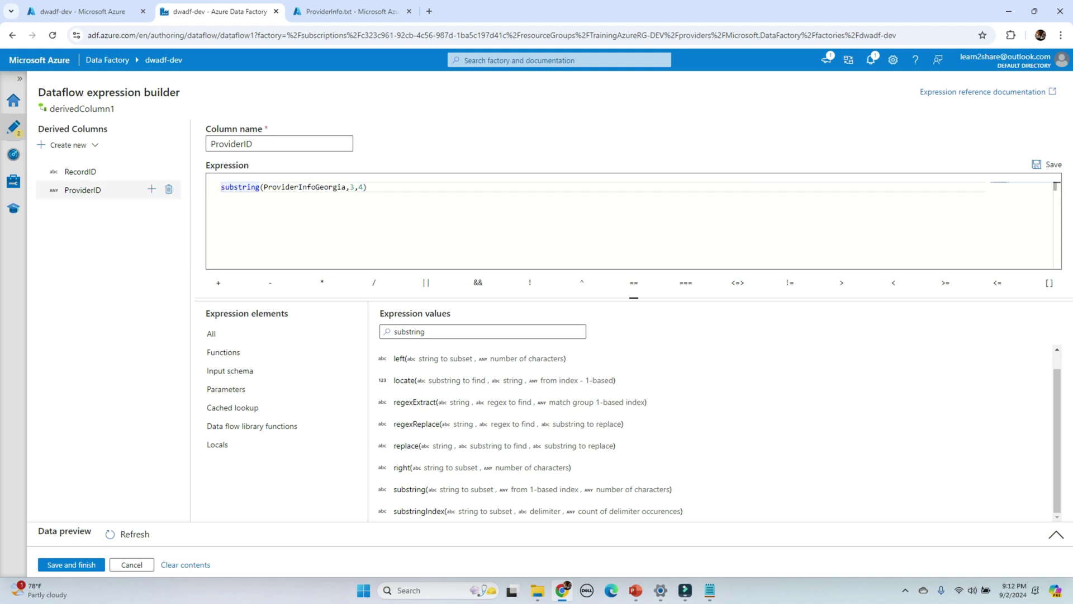
# Add another derived column in Data Factory and name it ProviderName, copying the name from the Notepad field list.
pyautogui.click(67, 145)
pyautogui.click(56, 161)
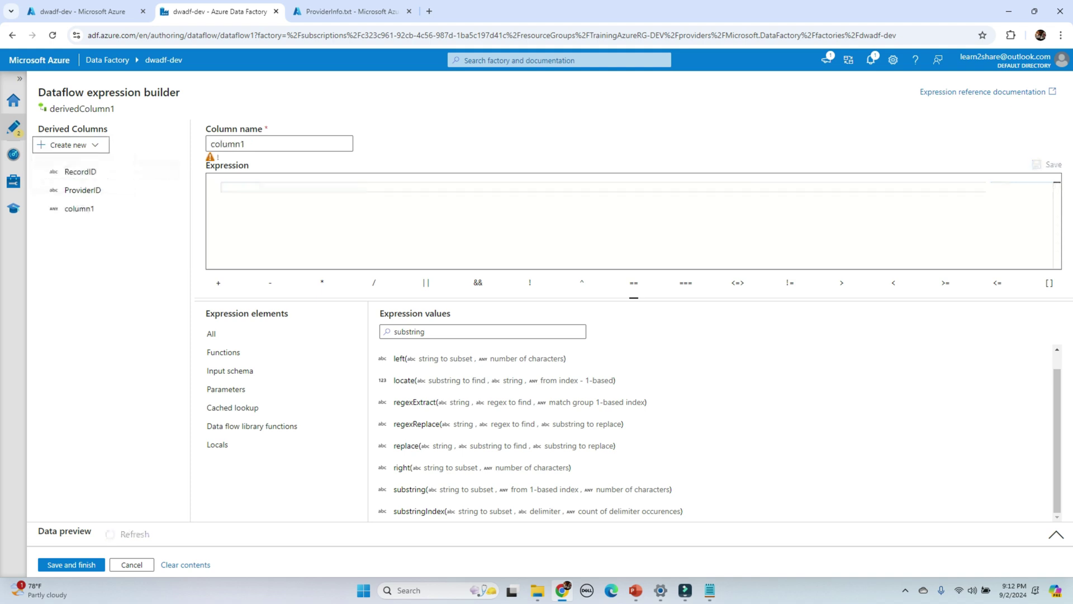
pyautogui.hotkey('alt', 'Tab')
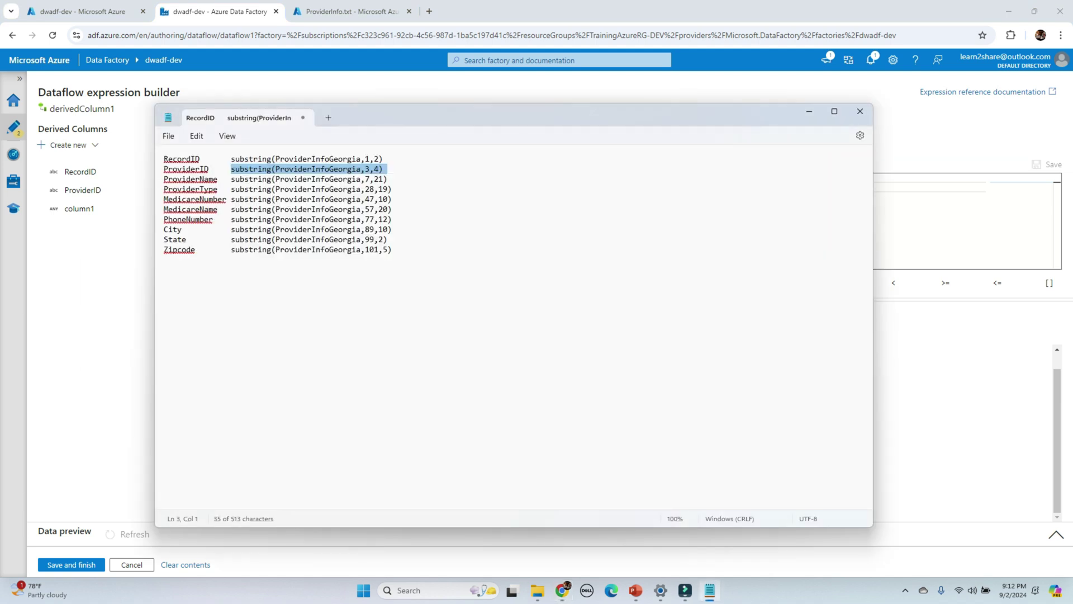
pyautogui.doubleClick(190, 179)
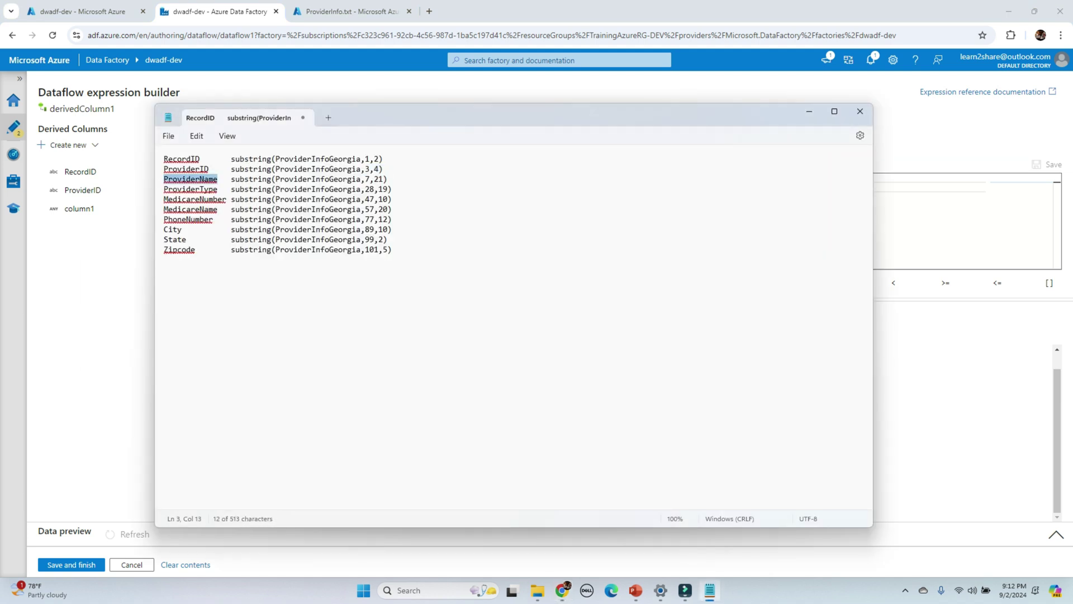
pyautogui.hotkey('alt', 'Tab')
pyautogui.click(245, 144)
pyautogui.hotkey('ctrl', 'a')
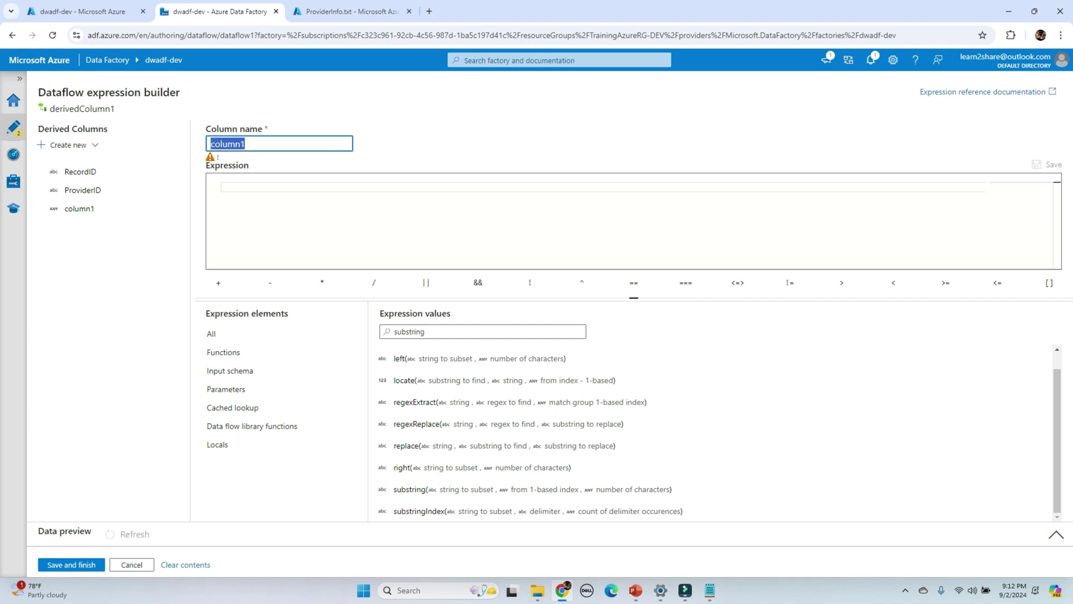
pyautogui.hotkey('ctrl', 'v')
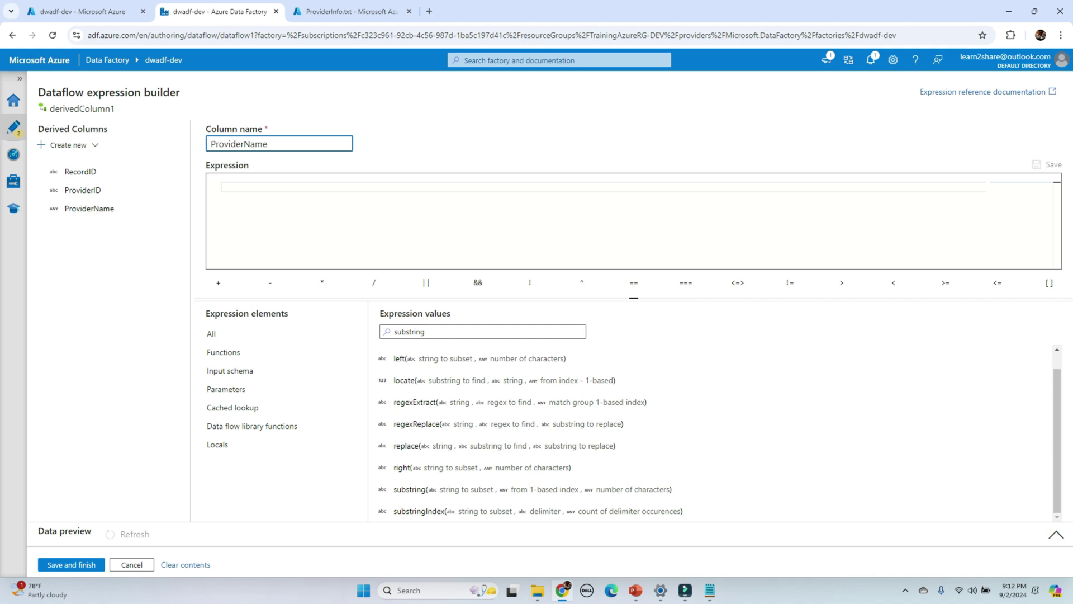
# Set the ProviderName expression to substring(ProviderInfoGeorgia,7,21), copied from the Notepad list.
pyautogui.hotkey('alt', 'Tab')
pyautogui.moveTo(231, 179); pyautogui.dragTo(383, 179)
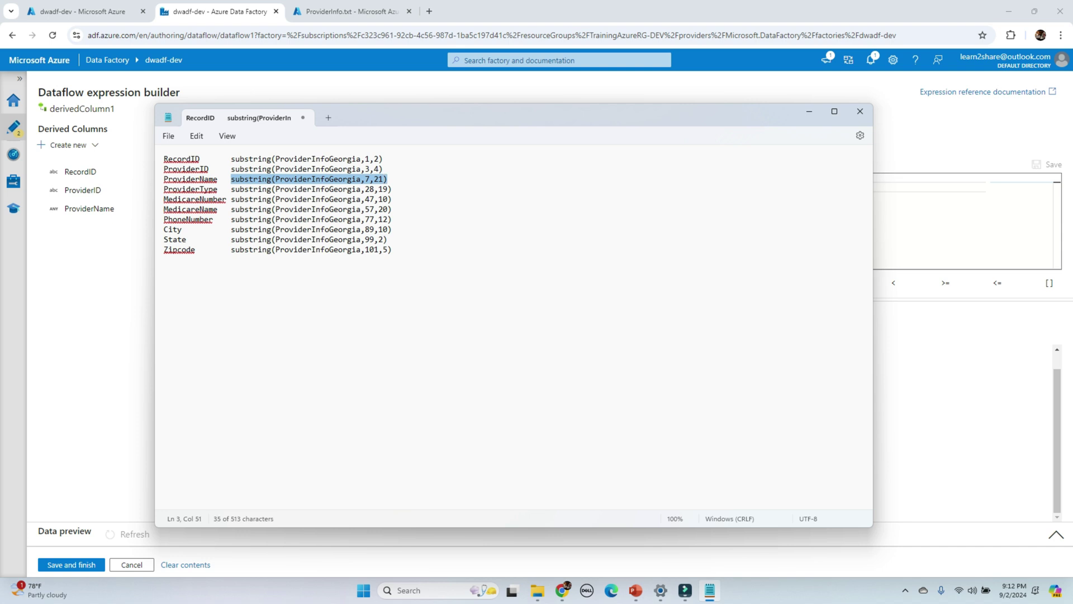
pyautogui.hotkey('alt', 'Tab')
pyautogui.hotkey('ctrl', 'v')
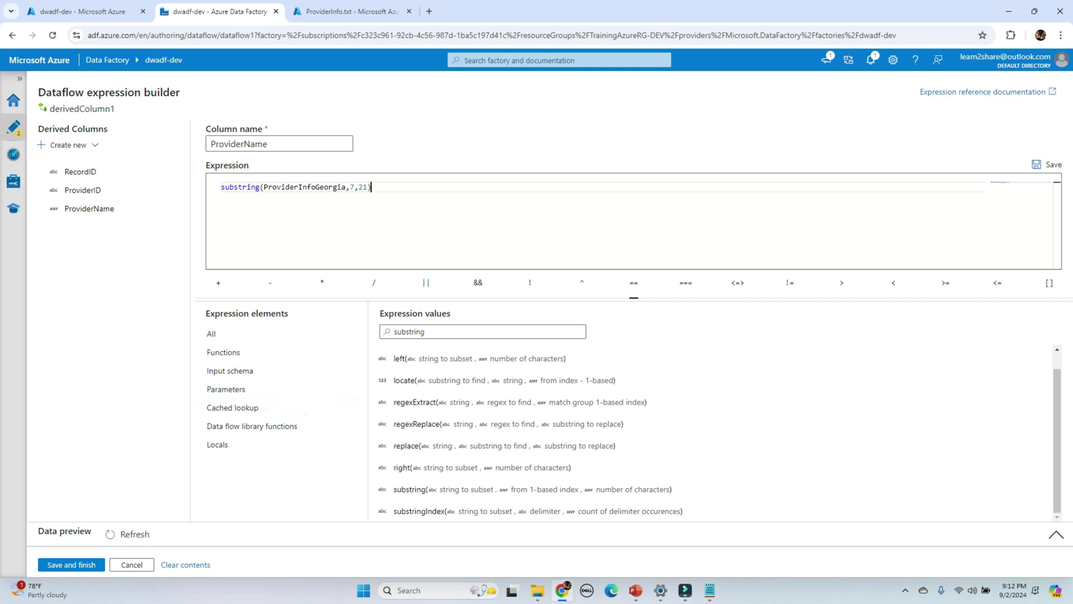
# Add another derived column in Data Factory and name it ProviderType, copying the name from the Notepad field list.
pyautogui.click(64, 145)
pyautogui.click(53, 162)
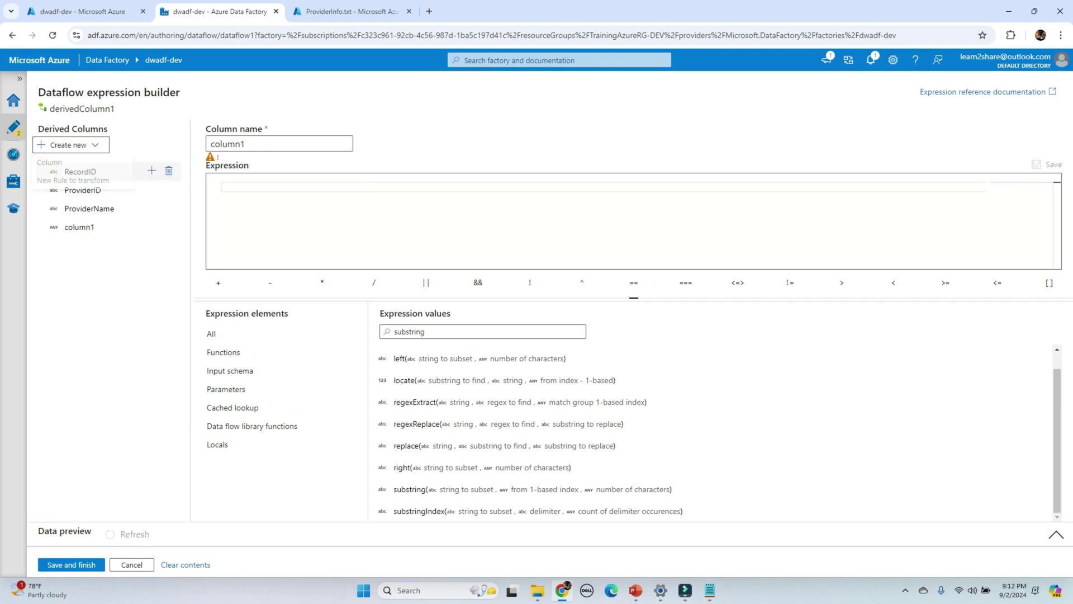
pyautogui.hotkey('alt', 'Tab')
pyautogui.moveTo(164, 189); pyautogui.dragTo(221, 189)
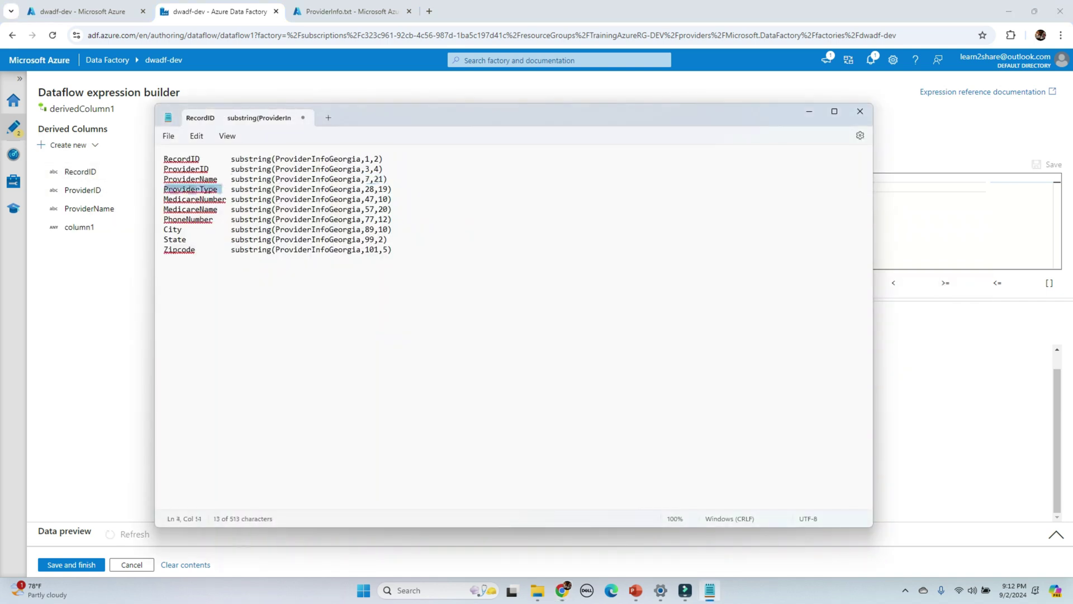
pyautogui.hotkey('ctrl', 'c')
pyautogui.hotkey('alt', 'Tab')
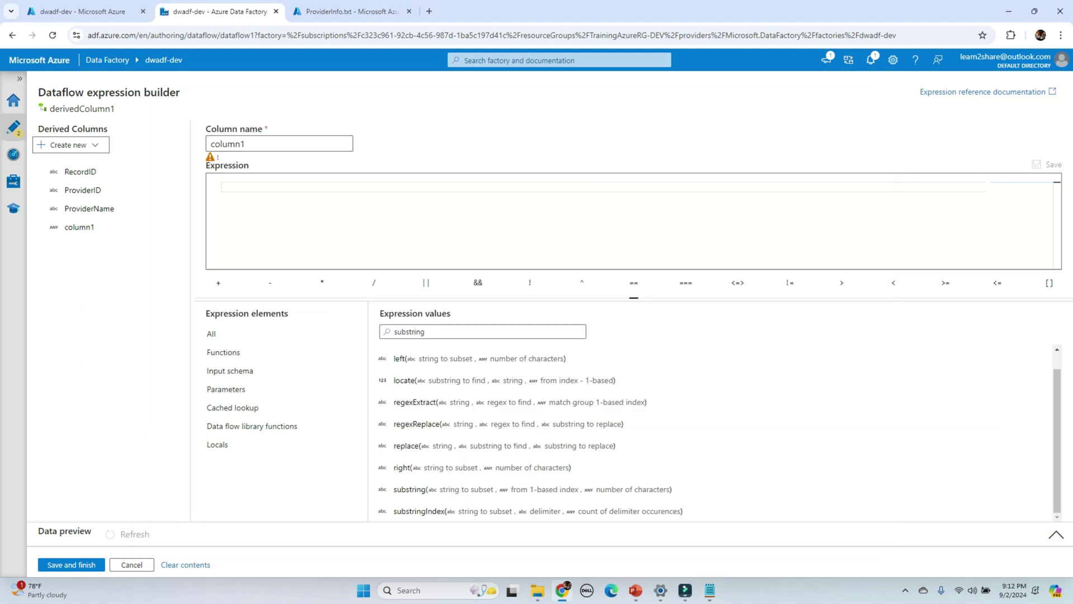
pyautogui.doubleClick(208, 145)
pyautogui.hotkey('ctrl', 'v')
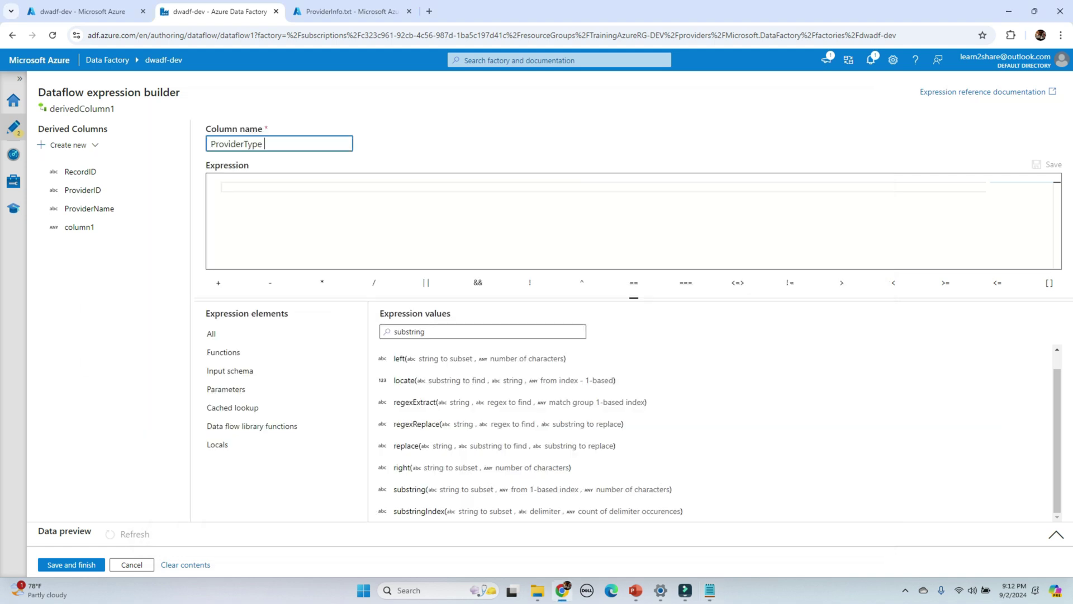
# Set the ProviderType expression to substring(ProviderInfoGeorgia,28,19), copied from the Notepad list.
pyautogui.hotkey('alt', 'Tab')
pyautogui.moveTo(392, 189); pyautogui.dragTo(226, 189)
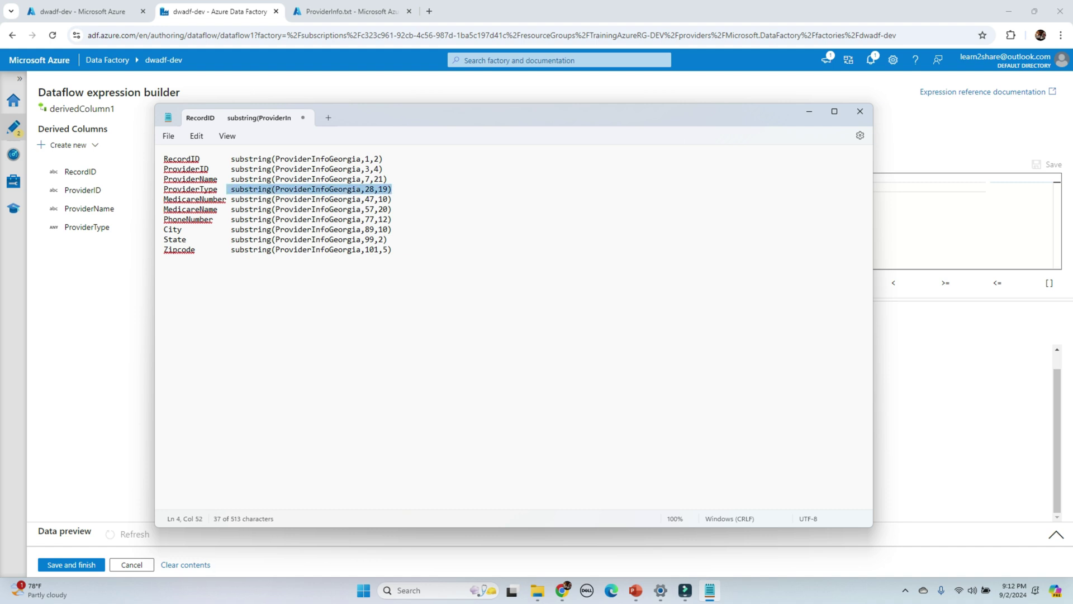
pyautogui.hotkey('ctrl', 'c')
pyautogui.hotkey('alt', 'Tab')
pyautogui.click(279, 201)
pyautogui.hotkey('ctrl', 'v')
pyautogui.moveTo(380, 187); pyautogui.dragTo(289, 186)
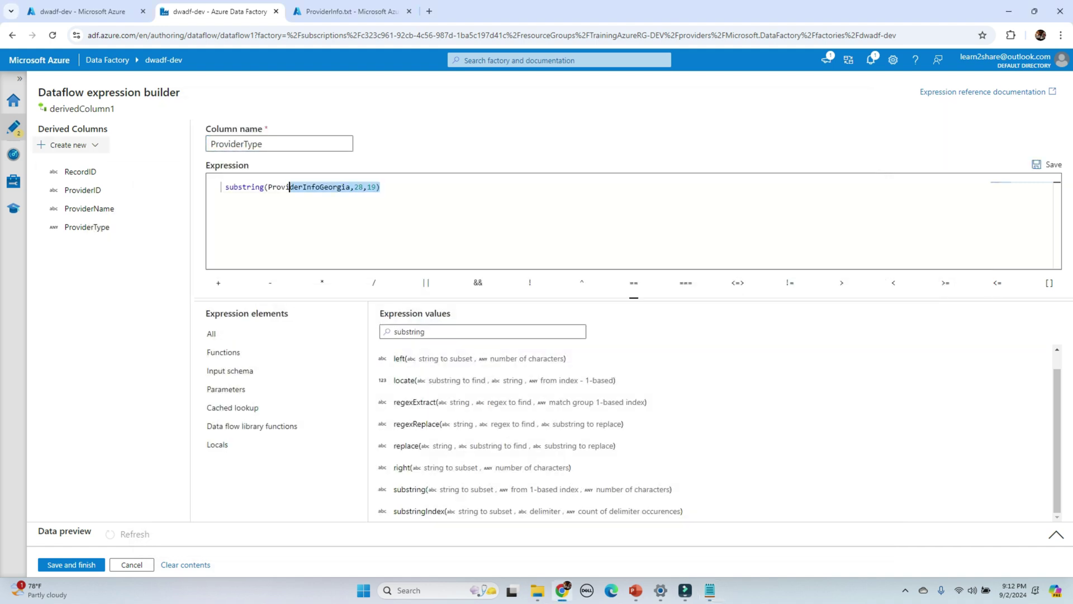
# Add another derived column in Data Factory and name it MedicareNumber, copying the name from the Notepad field list.
pyautogui.click(67, 144)
pyautogui.click(56, 159)
pyautogui.hotkey('alt', 'Tab')
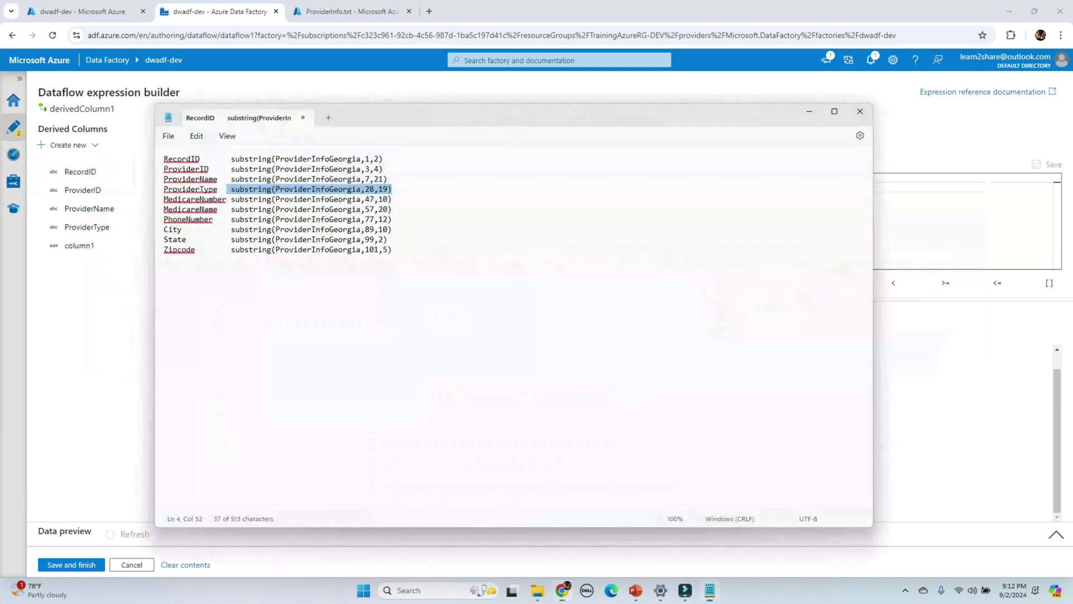
pyautogui.moveTo(226, 199); pyautogui.dragTo(168, 199)
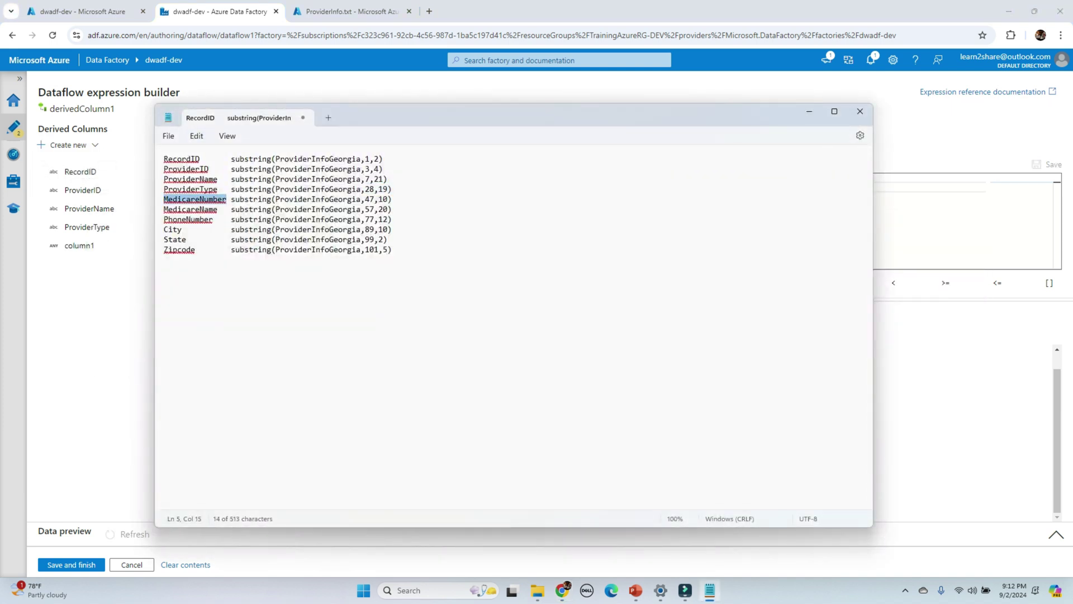
pyautogui.hotkey('alt', 'Tab')
pyautogui.click(227, 144)
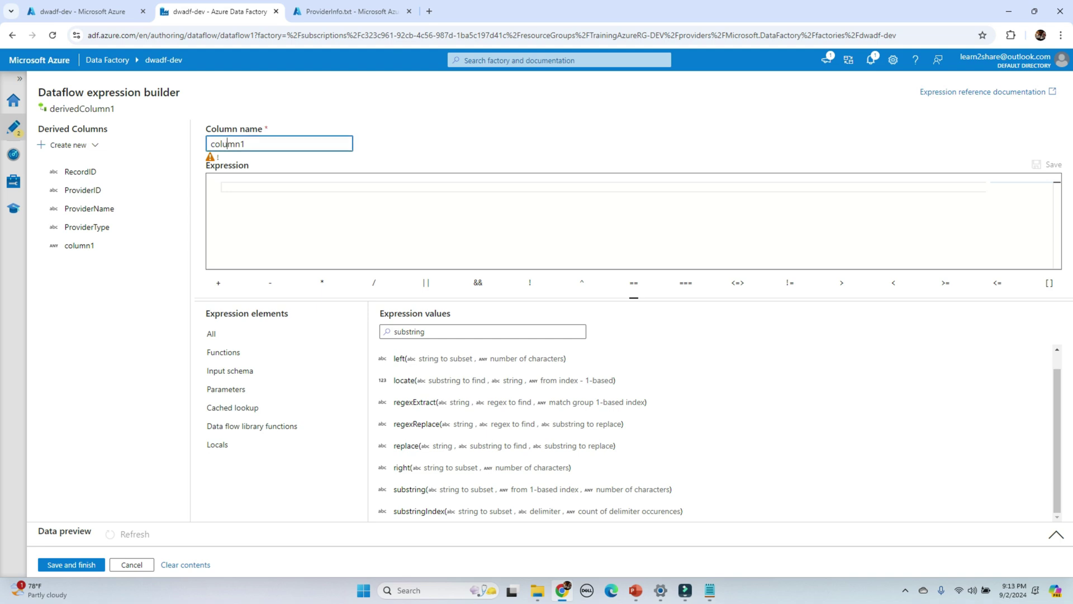
pyautogui.moveTo(247, 143); pyautogui.dragTo(210, 143)
pyautogui.hotkey('ctrl', 'v')
# Set the MedicareNumber expression to substring(ProviderInfoGeorgia,47,10), copied from the Notepad list.
pyautogui.hotkey('alt', 'Tab')
pyautogui.moveTo(231, 199); pyautogui.dragTo(163, 209)
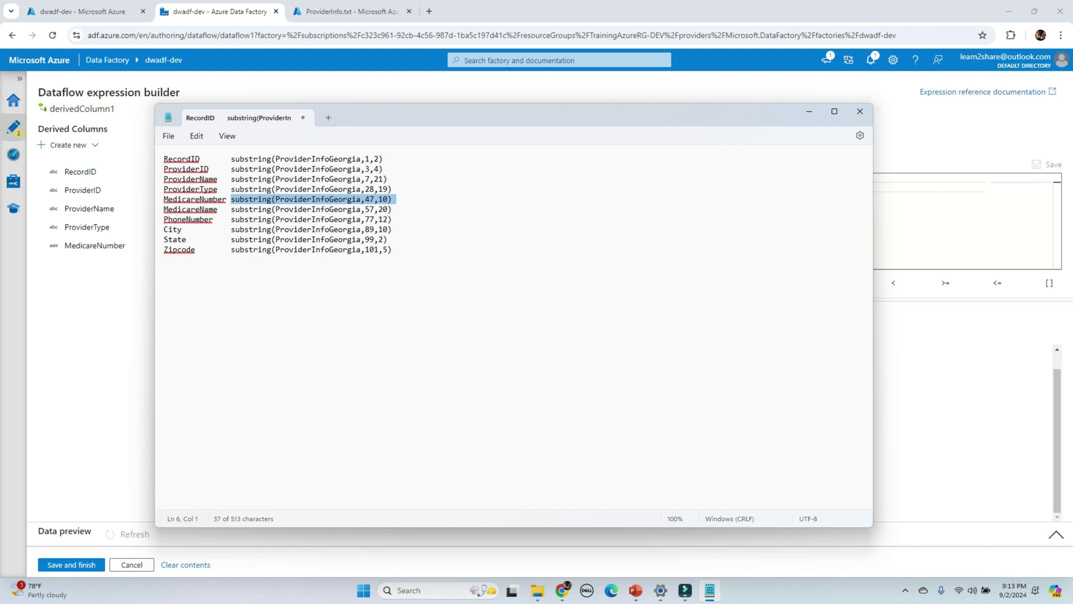
pyautogui.hotkey('ctrl', 'c')
pyautogui.hotkey('alt', 'Tab')
pyautogui.click(221, 188)
pyautogui.hotkey('ctrl', 'v')
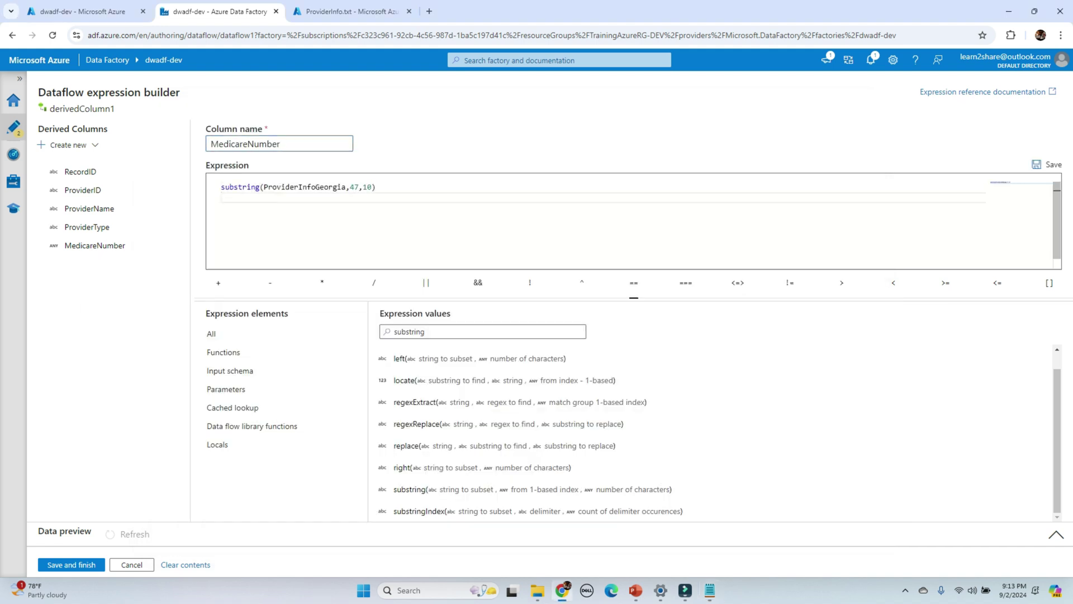
# Add another derived column in Data Factory and name it MedicareName, copying the name from the Notepad field list.
pyautogui.click(68, 145)
pyautogui.click(56, 162)
pyautogui.hotkey('alt', 'Tab')
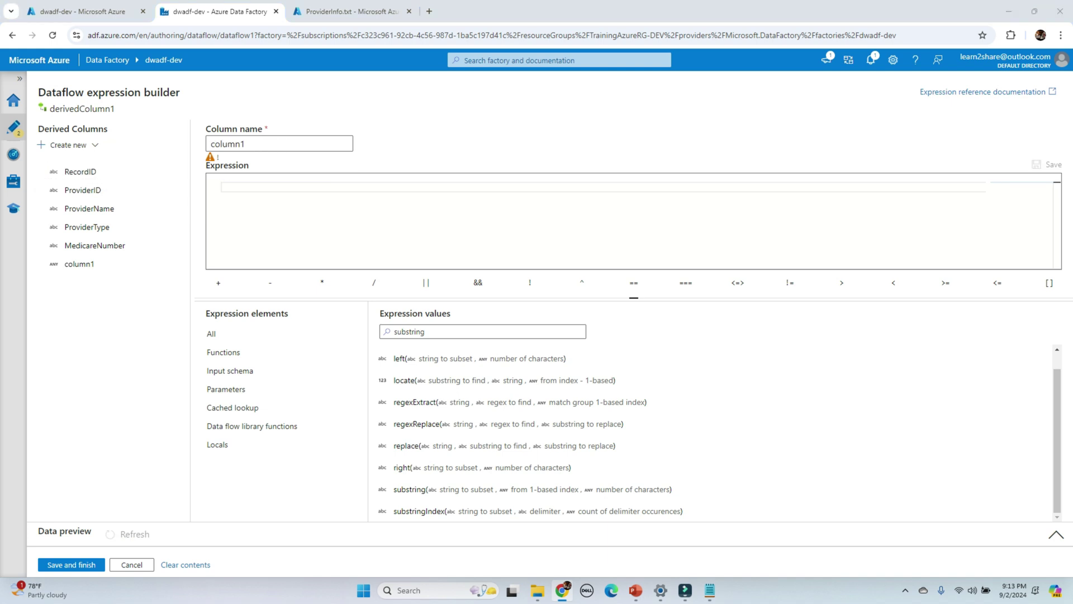
pyautogui.hotkey('alt', 'Tab')
pyautogui.doubleClick(190, 210)
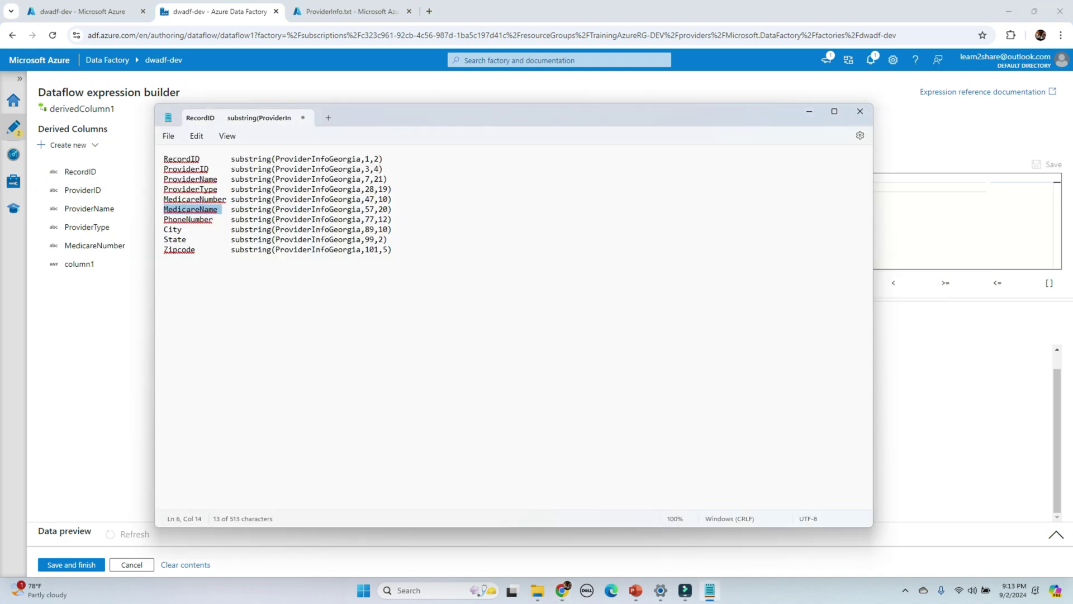
pyautogui.hotkey('alt', 'Tab')
pyautogui.hotkey('ctrl', 'a')
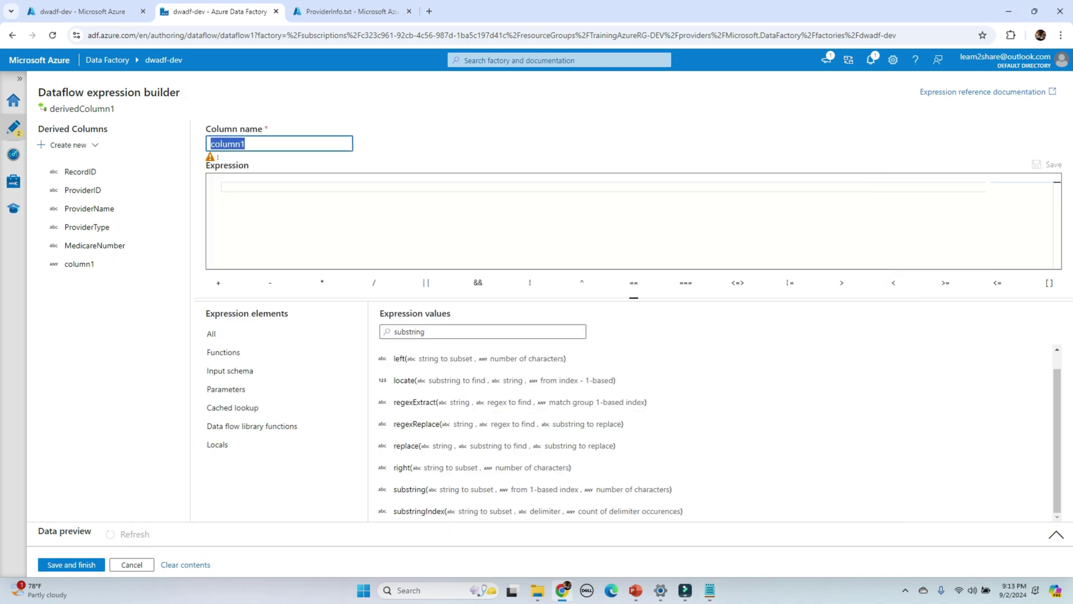
pyautogui.hotkey('ctrl', 'v')
# Set the MedicareName expression to substring(ProviderInfoGeorgia,57,20), copied from the Notepad list.
pyautogui.hotkey('alt', 'Tab')
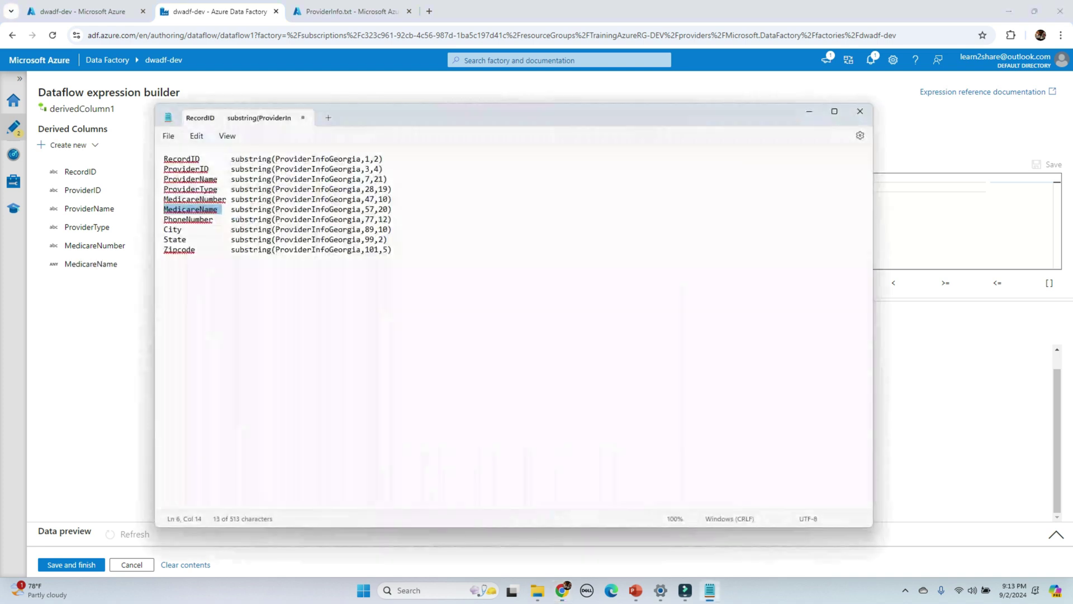
pyautogui.moveTo(231, 209); pyautogui.dragTo(396, 209)
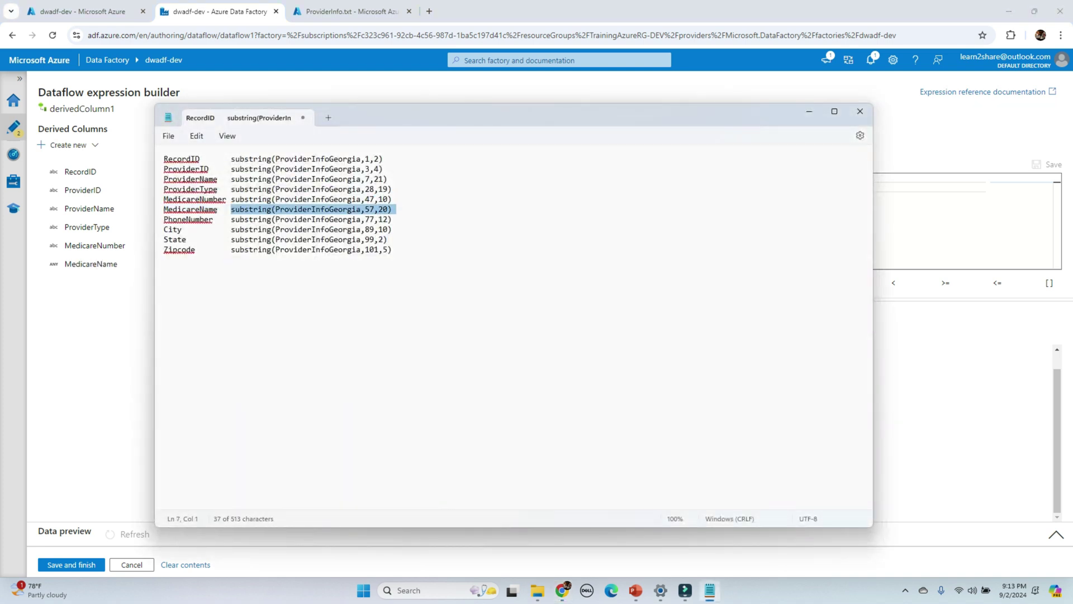
pyautogui.hotkey('alt', 'Tab')
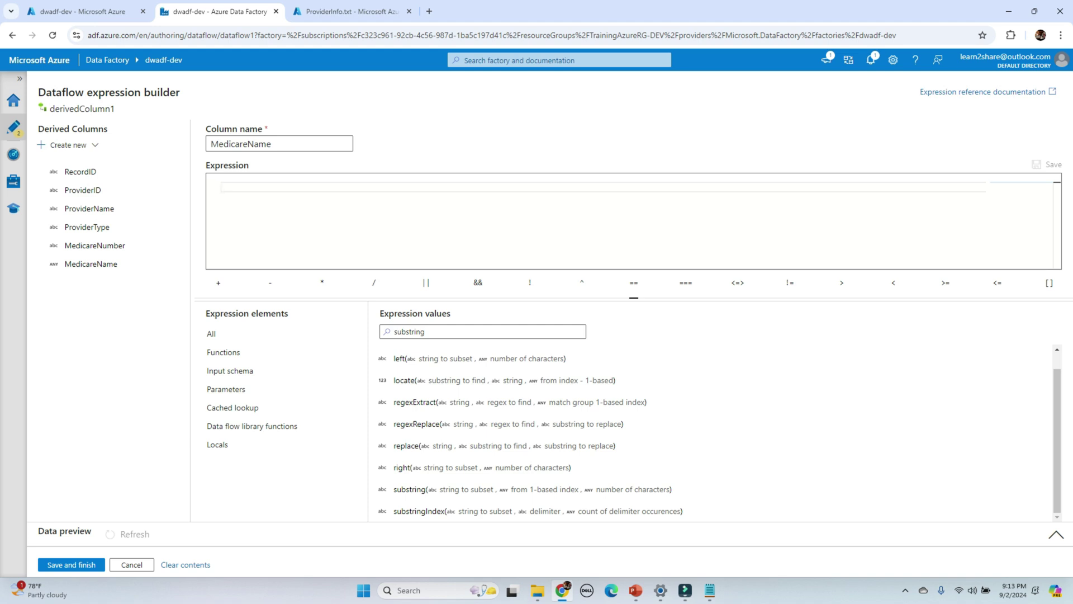
pyautogui.hotkey('ctrl', 'v')
# Add another derived column in Data Factory and name it PhoneNumber, copying the name from the Notepad field list.
pyautogui.hotkey('alt', 'Tab')
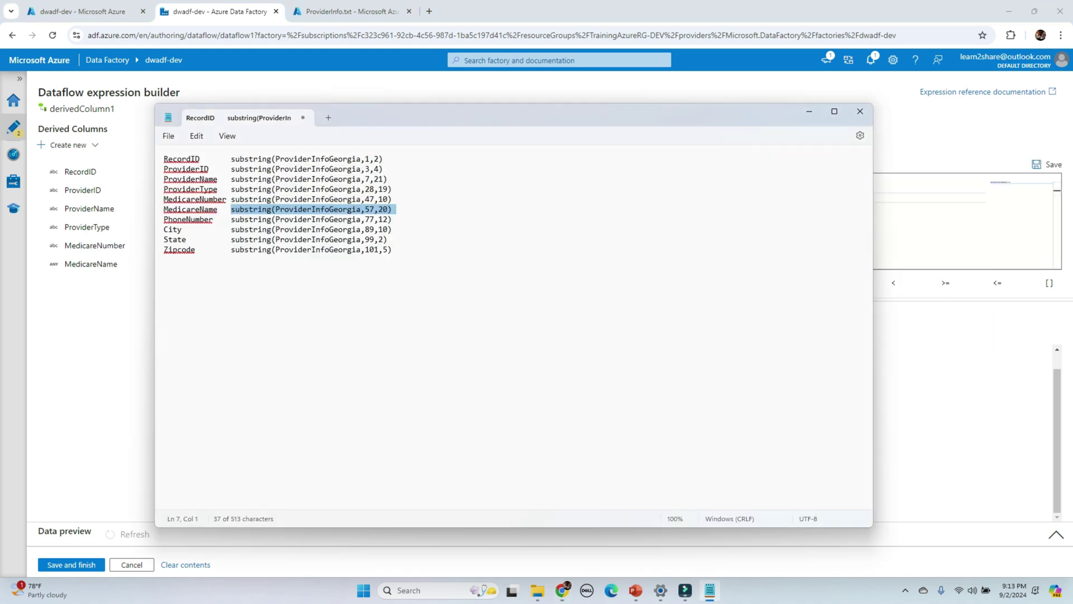
pyautogui.press('Right')
pyautogui.hotkey('ctrl', 'shift', 'Right')
pyautogui.hotkey('ctrl', 'c')
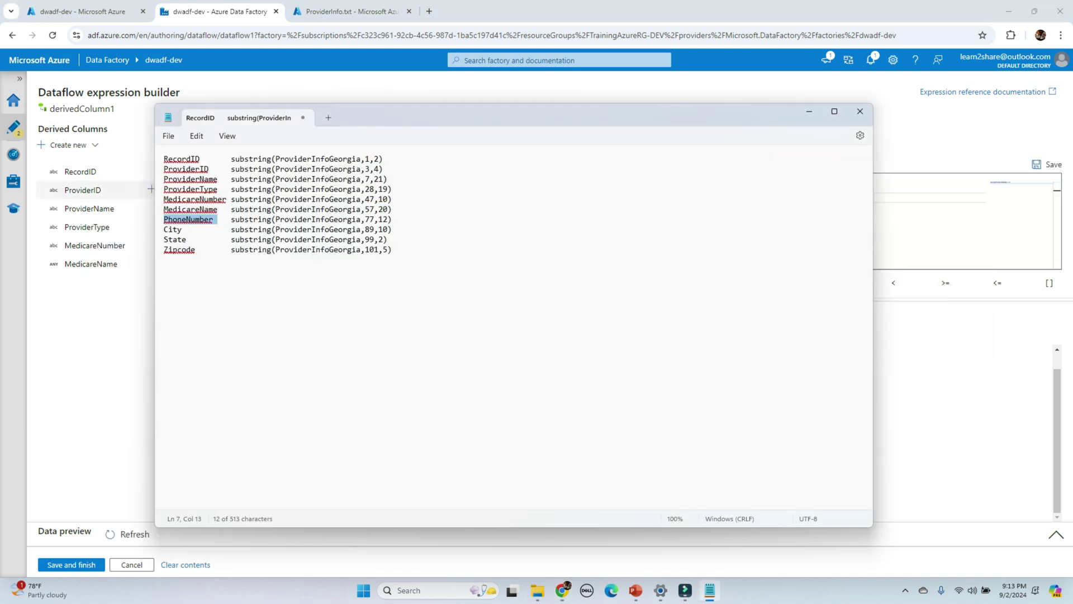
pyautogui.click(67, 144)
pyautogui.click(49, 162)
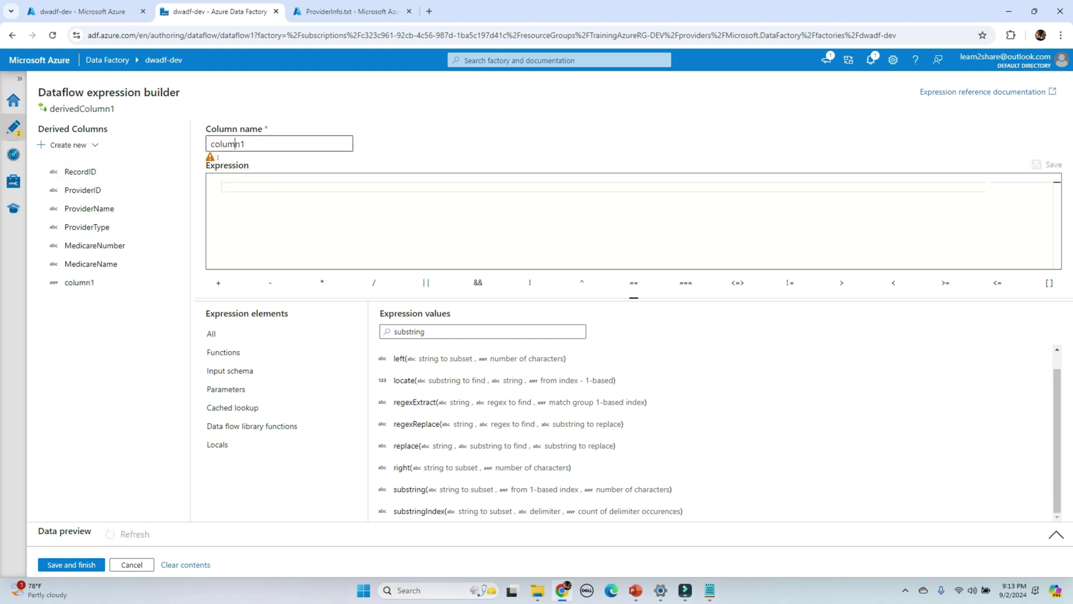
pyautogui.hotkey('ctrl', 'v')
# Set the PhoneNumber expression to substring(ProviderInfoGeorgia,77,12), copied from the Notepad list.
pyautogui.hotkey('alt', 'Tab')
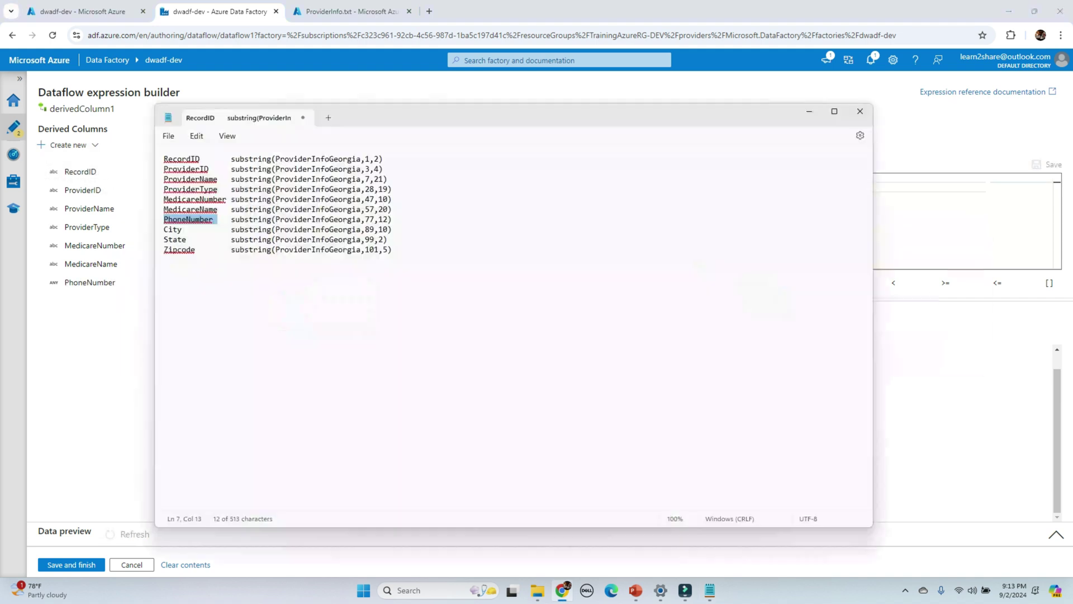
pyautogui.press('Right')
pyautogui.hotkey('shift', 'End')
pyautogui.hotkey('shift', 'Right')
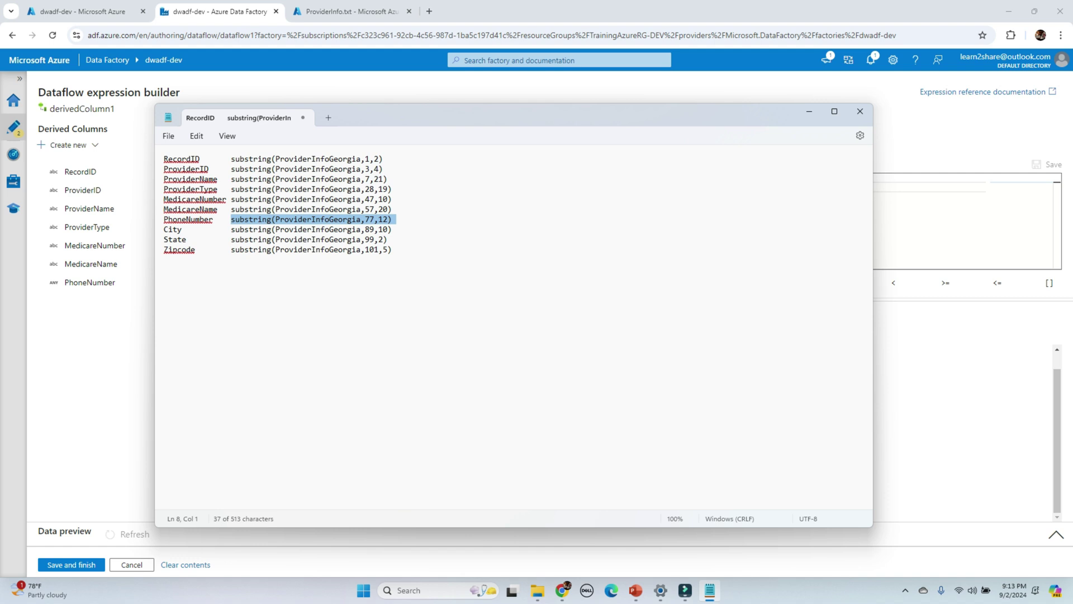
pyautogui.hotkey('ctrl', 'c')
pyautogui.hotkey('alt', 'Tab')
pyautogui.hotkey('ctrl', 'v')
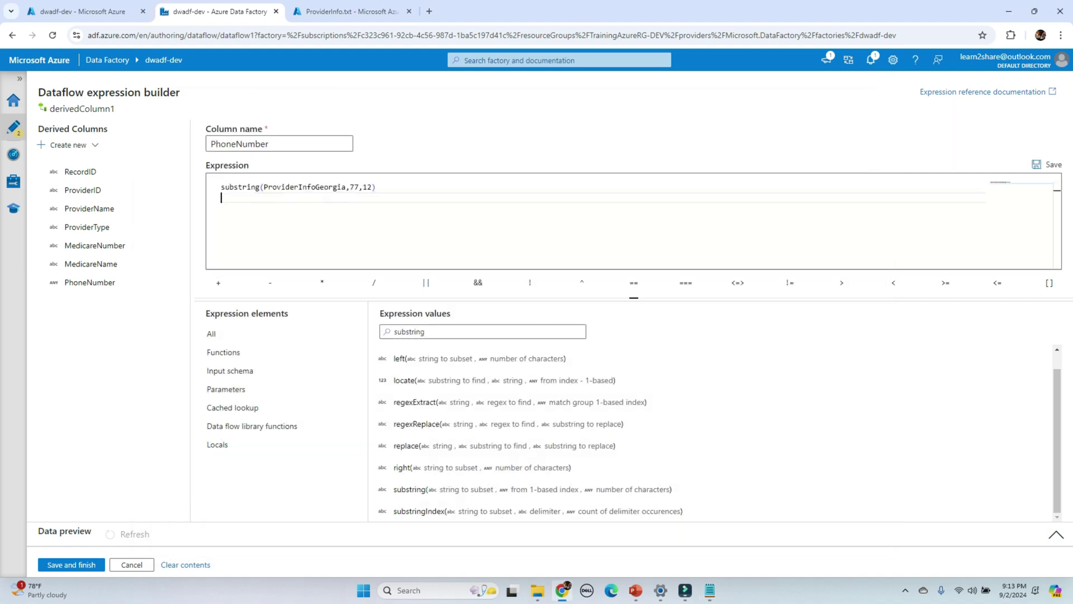
# Add another derived column in Data Factory and name it City, copying the name from the Notepad field list.
pyautogui.hotkey('alt', 'Tab')
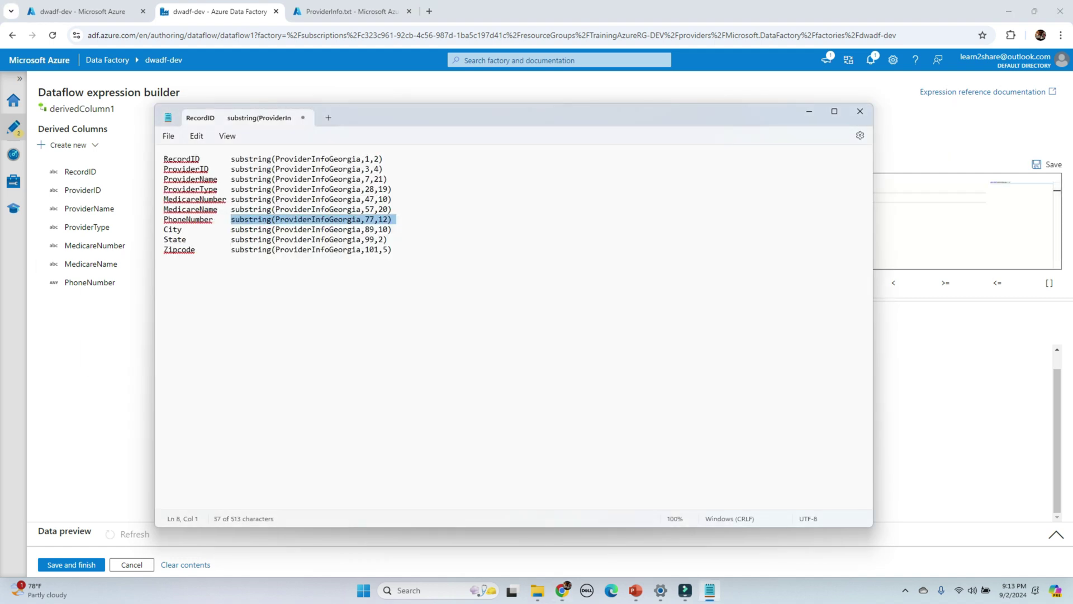
pyautogui.press('Right')
pyautogui.hotkey('shift', 'Right')
pyautogui.hotkey('shift', 'Right')
pyautogui.hotkey('shift', 'Right')
pyautogui.hotkey('shift', 'Right')
pyautogui.hotkey('shift', 'Right')
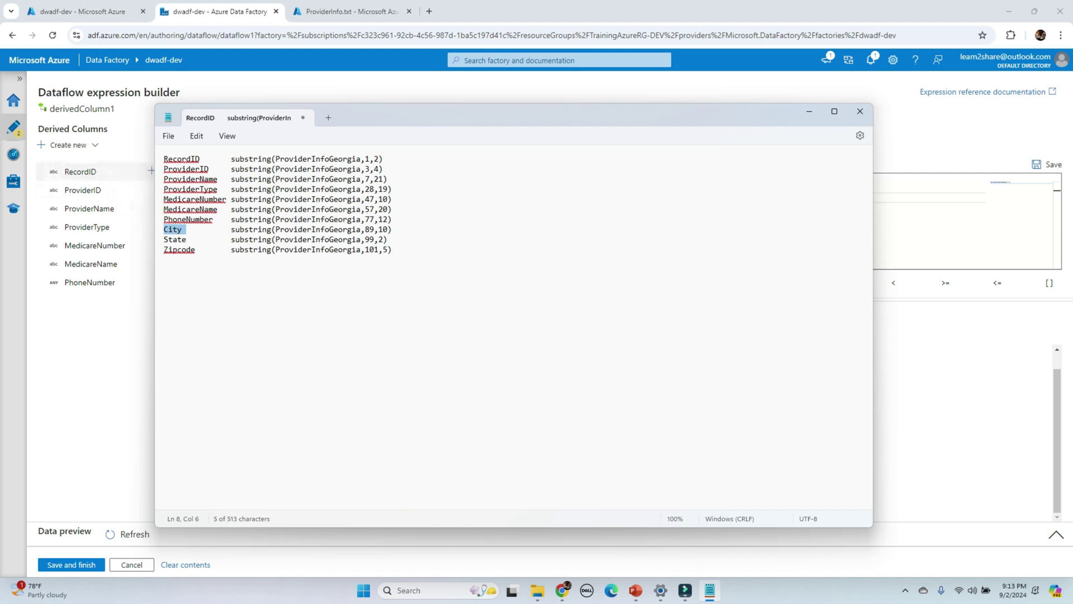
pyautogui.click(68, 145)
pyautogui.click(49, 161)
pyautogui.hotkey('ctrl', 'v')
# Set the City expression to substring(ProviderInfoGeorgia,89,10), copied from the Notepad list.
pyautogui.hotkey('alt', 'Tab')
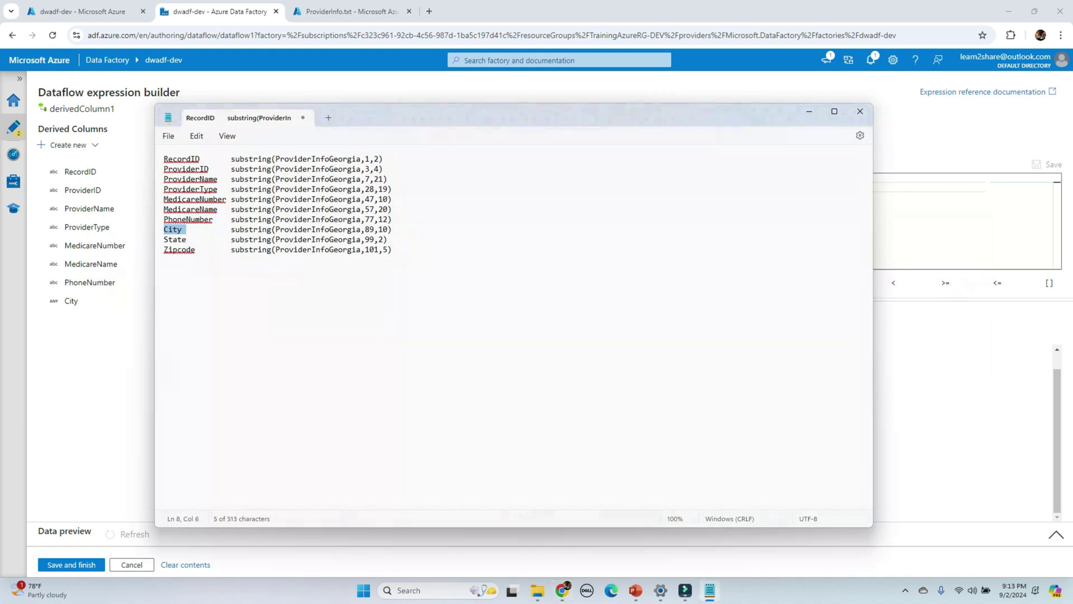
pyautogui.press('Right')
pyautogui.hotkey('shift', 'End')
pyautogui.hotkey('shift', 'Right')
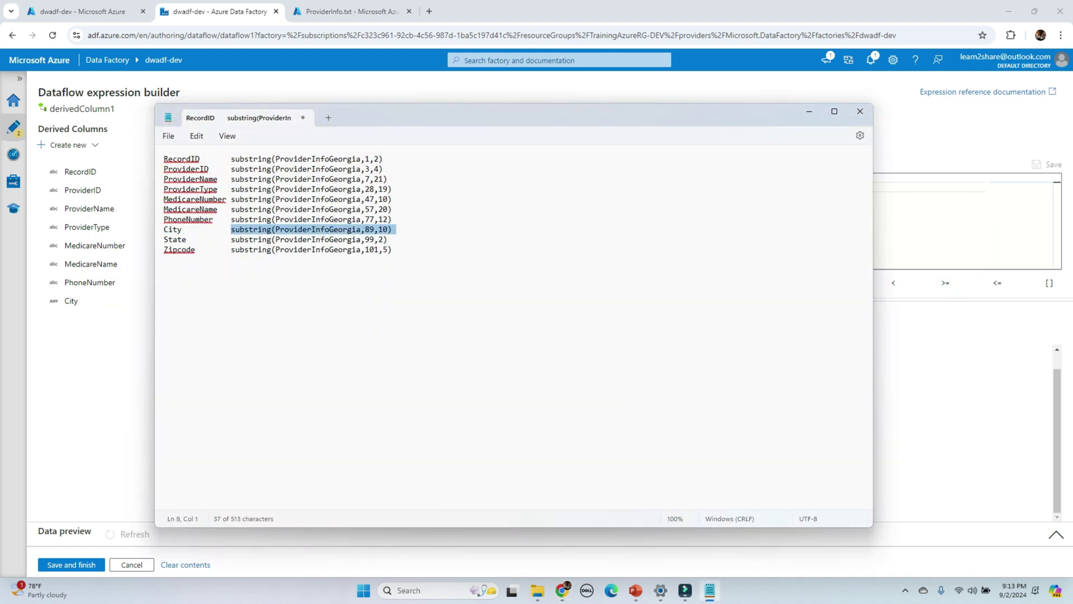
pyautogui.hotkey('ctrl', 'c')
pyautogui.hotkey('alt', 'Tab')
pyautogui.hotkey('ctrl', 'v')
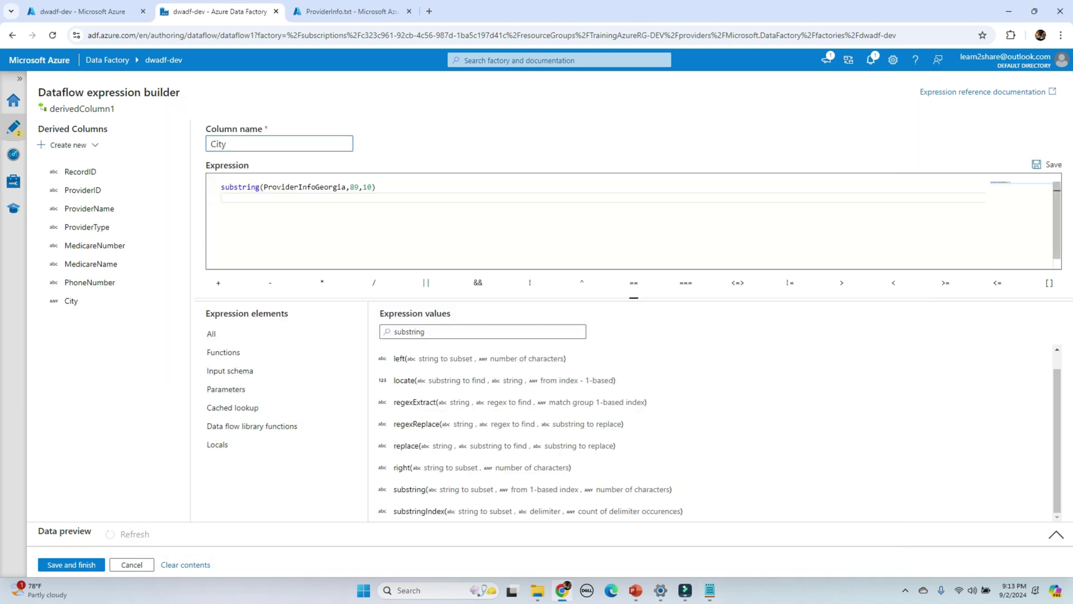
# Add another derived column in Data Factory and name it State, copying the name from the Notepad field list.
pyautogui.hotkey('alt', 'Tab')
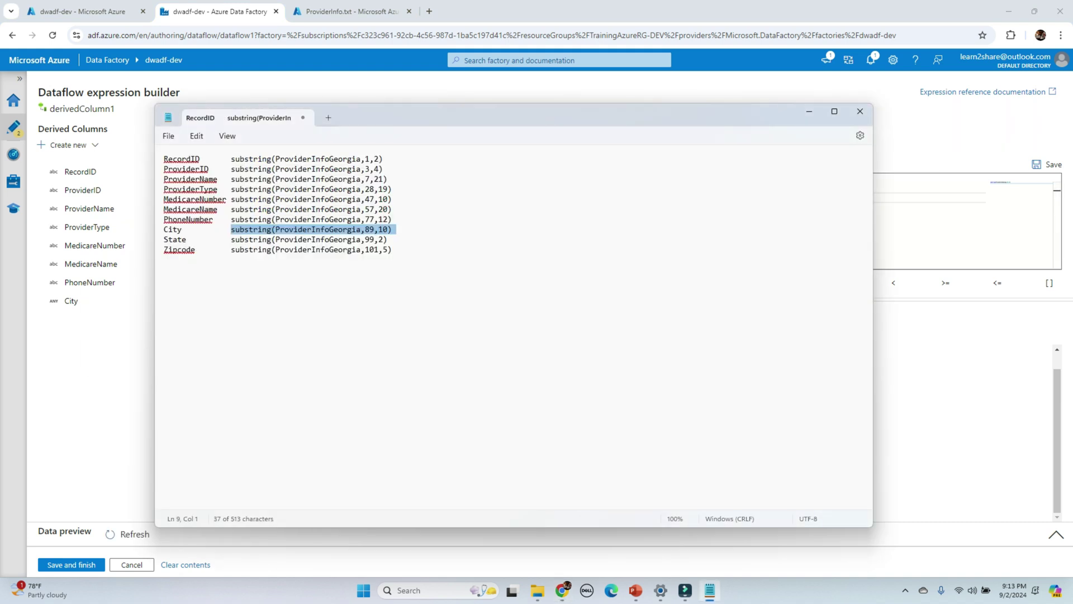
pyautogui.press('Right')
pyautogui.hotkey('shift', 'Right')
pyautogui.hotkey('shift', 'Right')
pyautogui.hotkey('shift', 'Right')
pyautogui.hotkey('shift', 'Right')
pyautogui.hotkey('shift', 'Right')
pyautogui.hotkey('shift', 'Right')
pyautogui.click(68, 145)
pyautogui.click(63, 163)
pyautogui.hotkey('ctrl', 'v')
# Set the State expression to substring(ProviderInfoGeorgia,99,2), copied from the Notepad list.
pyautogui.hotkey('alt', 'Tab')
pyautogui.hotkey('ctrl', 'Right')
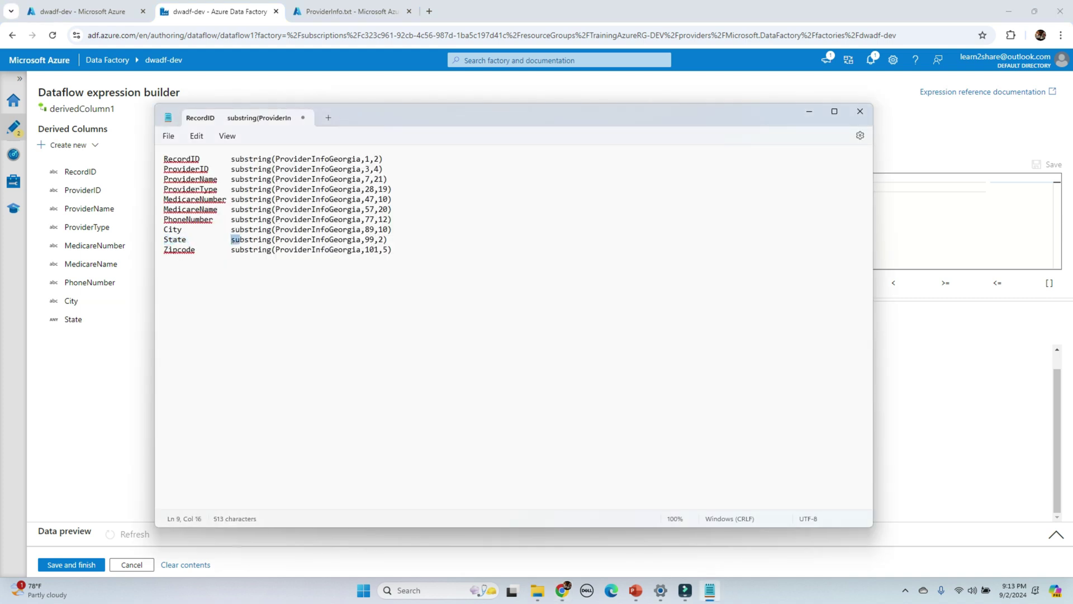
pyautogui.moveTo(240, 239); pyautogui.dragTo(391, 239)
pyautogui.hotkey('alt', 'Tab')
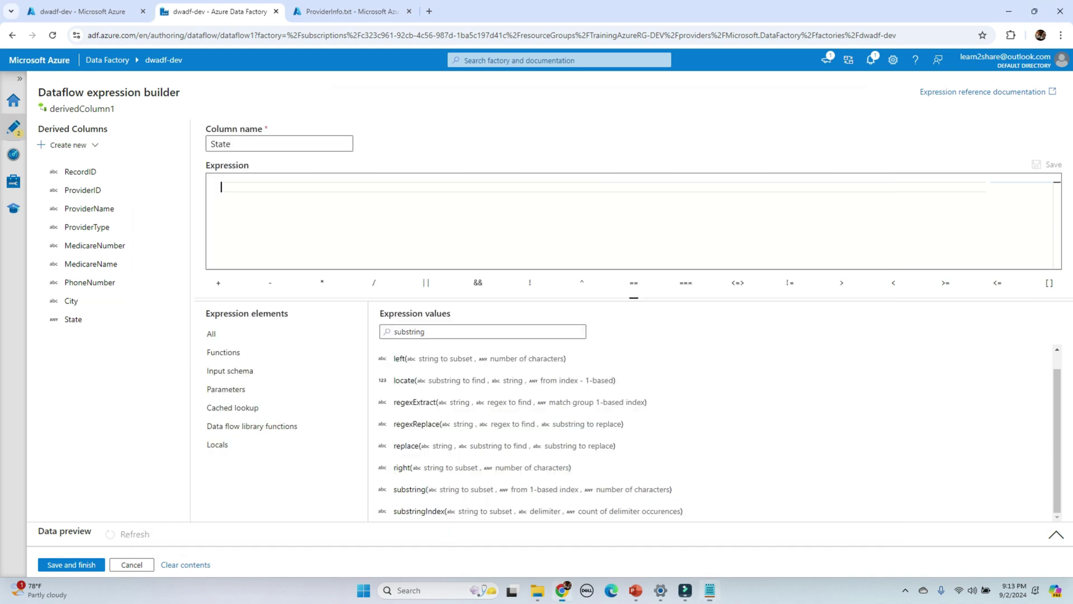
pyautogui.hotkey('ctrl', 'v')
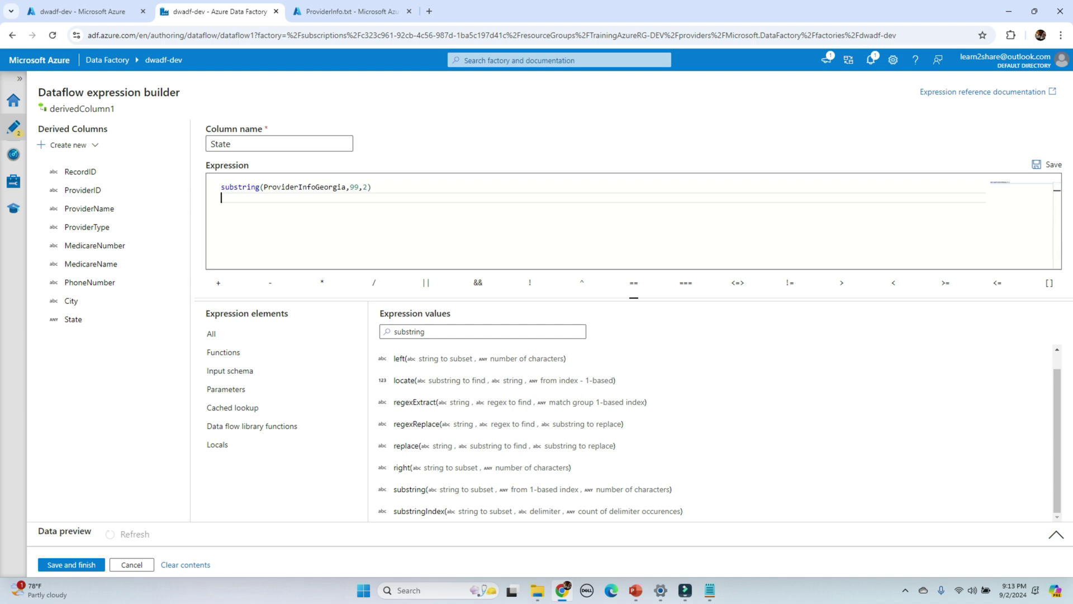
# Add another derived column in Data Factory and name it Zipcode, copying the name from the Notepad field list.
pyautogui.hotkey('alt', 'Tab')
pyautogui.moveTo(195, 249); pyautogui.dragTo(164, 249)
pyautogui.click(98, 144)
pyautogui.click(71, 144)
pyautogui.click(61, 157)
pyautogui.hotkey('alt', 'Tab')
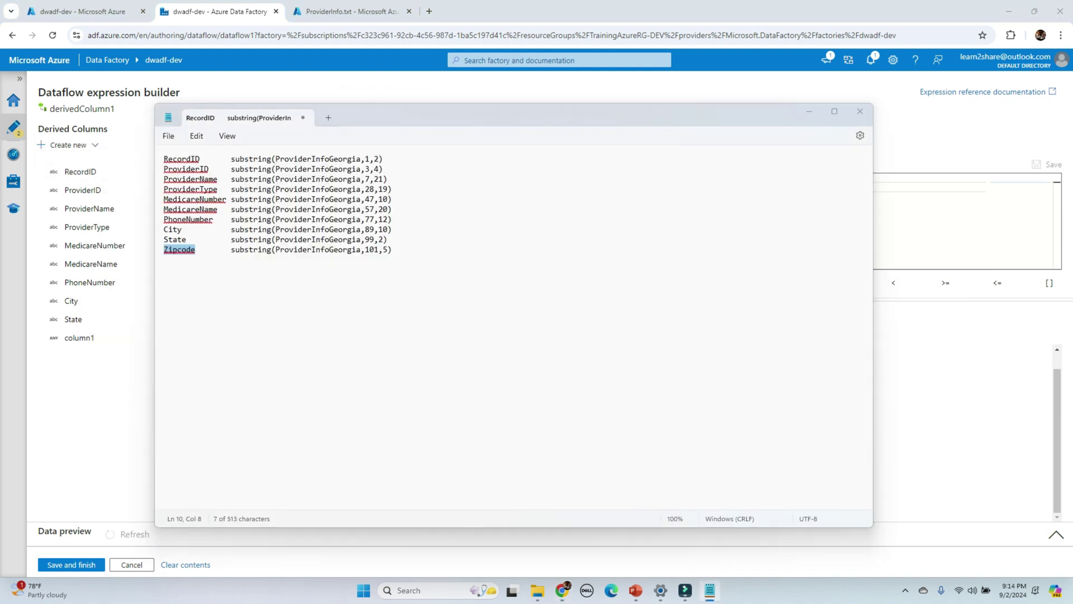
pyautogui.hotkey('alt', 'Tab')
pyautogui.hotkey('ctrl', 'v')
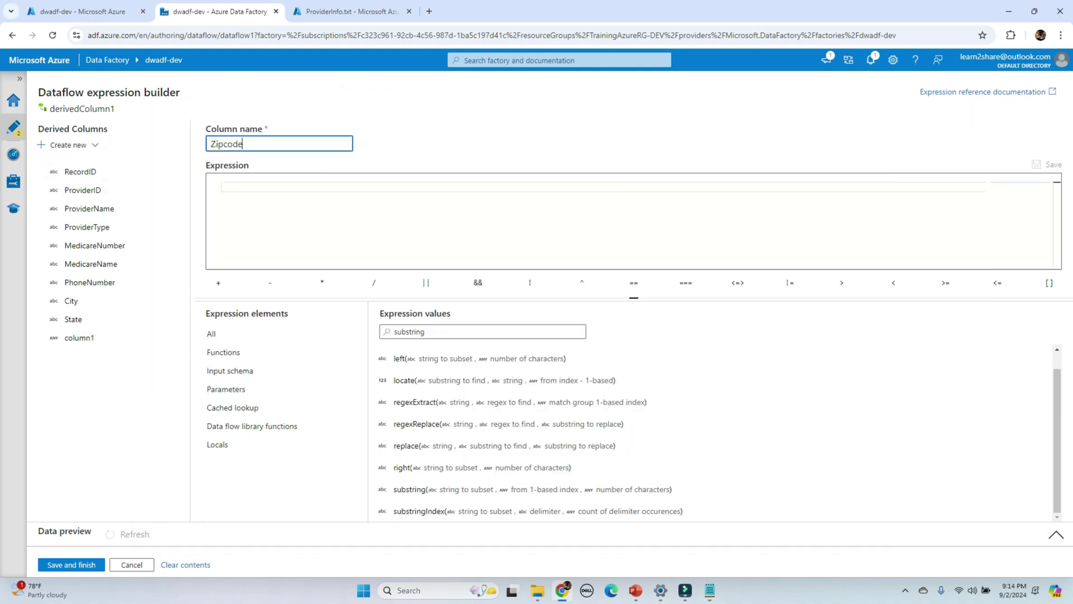
# Set the Zipcode expression to substring(ProviderInfoGeorgia,101,5), copied from the Notepad list, and save the derived columns.
pyautogui.hotkey('alt', 'Tab')
pyautogui.moveTo(231, 249); pyautogui.dragTo(392, 250)
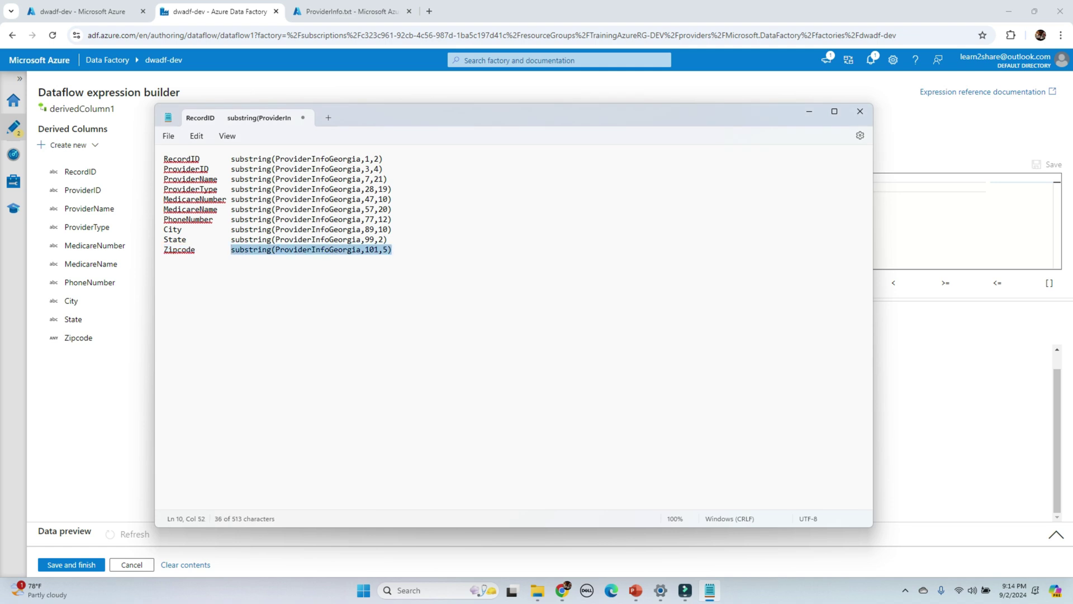
pyautogui.hotkey('ctrl', 'c')
pyautogui.hotkey('alt', 'Tab')
pyautogui.hotkey('ctrl', 'v')
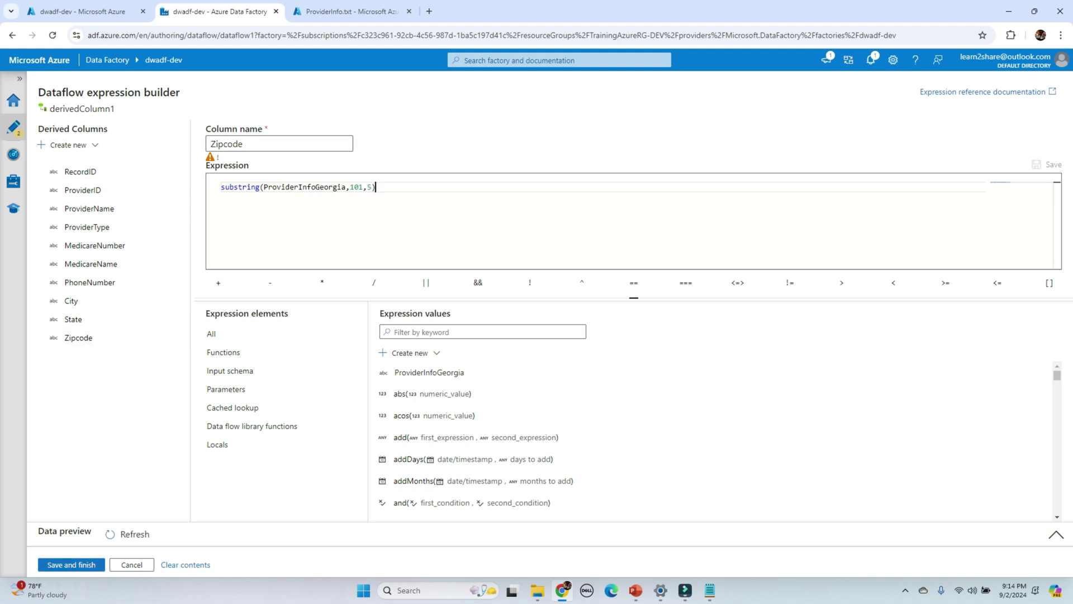
pyautogui.click(71, 565)
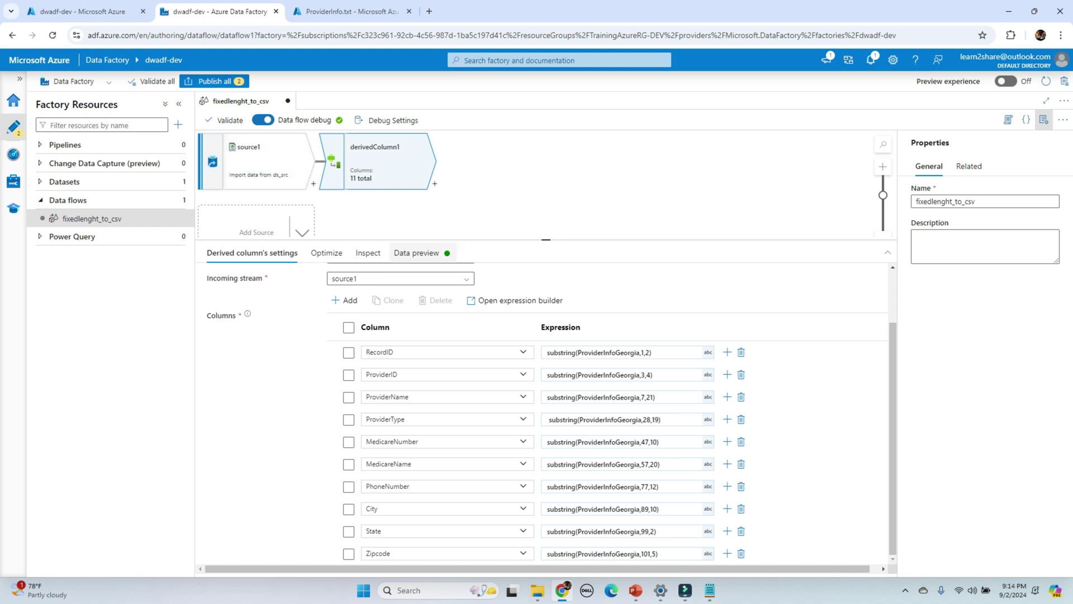
# Refresh the data preview of derivedColumn1 and widen the ProviderInfoGeorgia column to inspect the original rows beside the split fields.
pyautogui.click(417, 253)
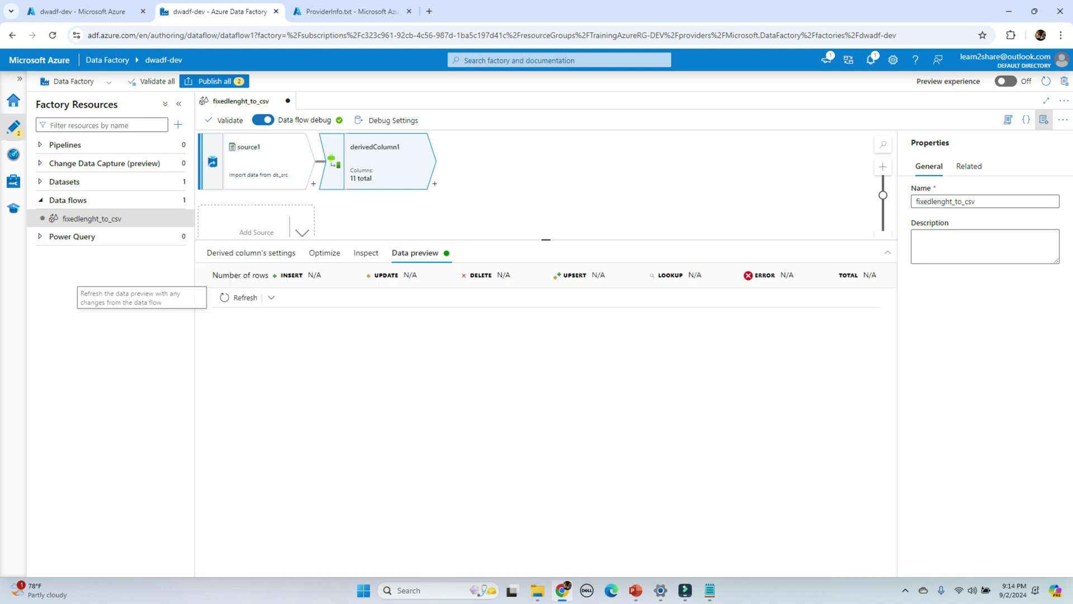
pyautogui.click(239, 297)
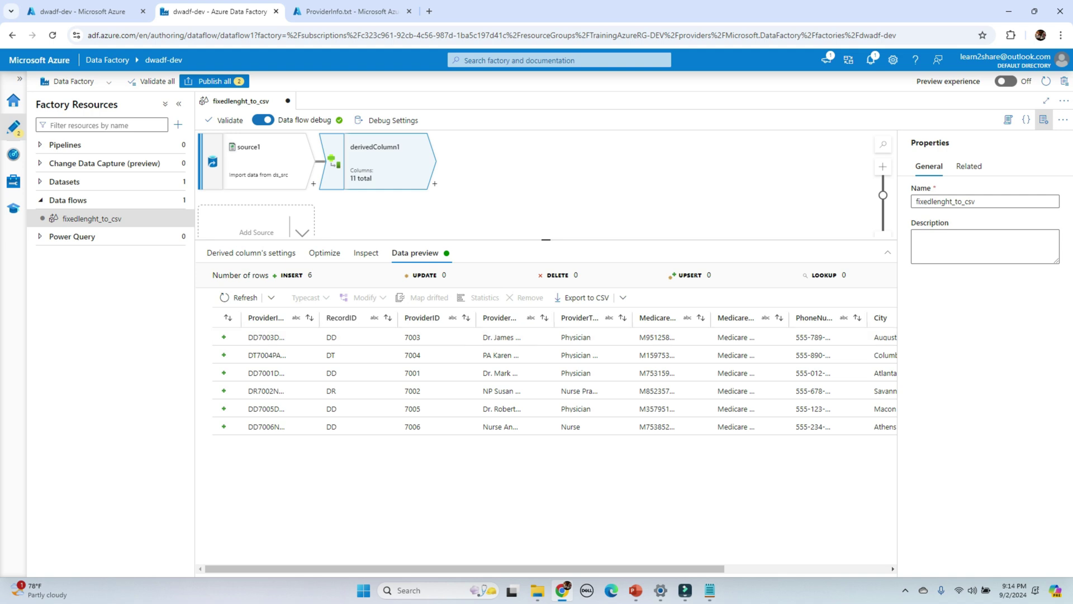
pyautogui.moveTo(319, 318); pyautogui.dragTo(367, 318)
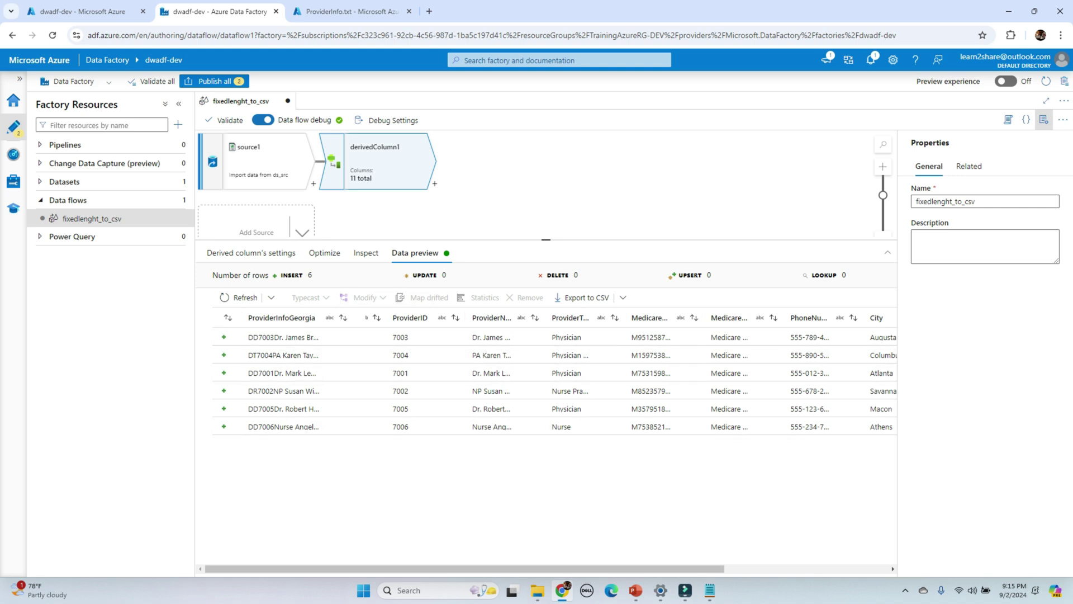
# Add a Select transformation after derivedColumn1 that drops the ProviderInfoGeorgia column, and refresh its data preview.
pyautogui.click(435, 184)
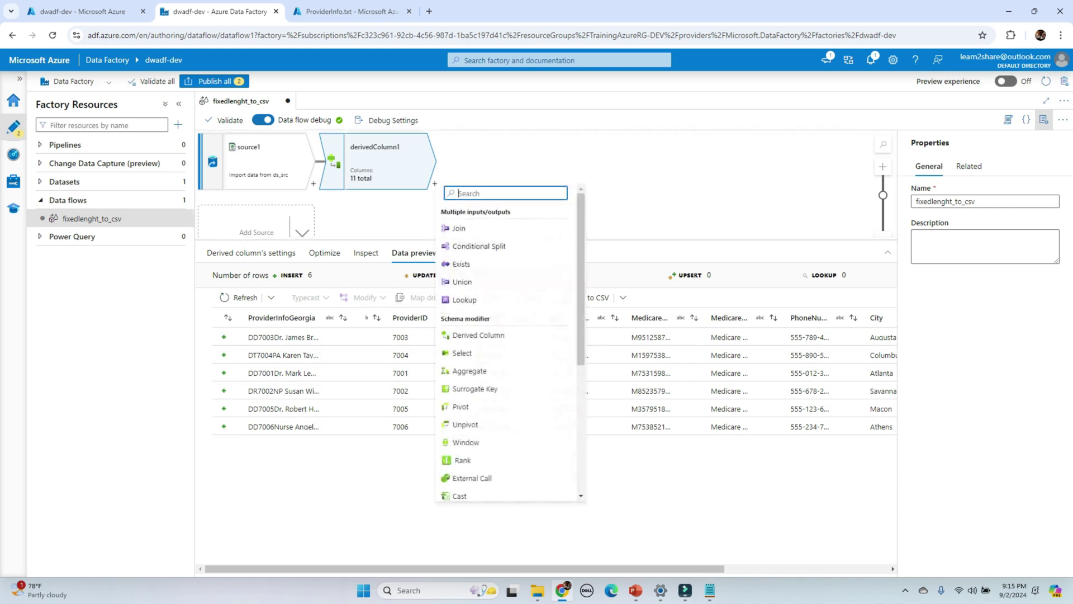
pyautogui.click(462, 353)
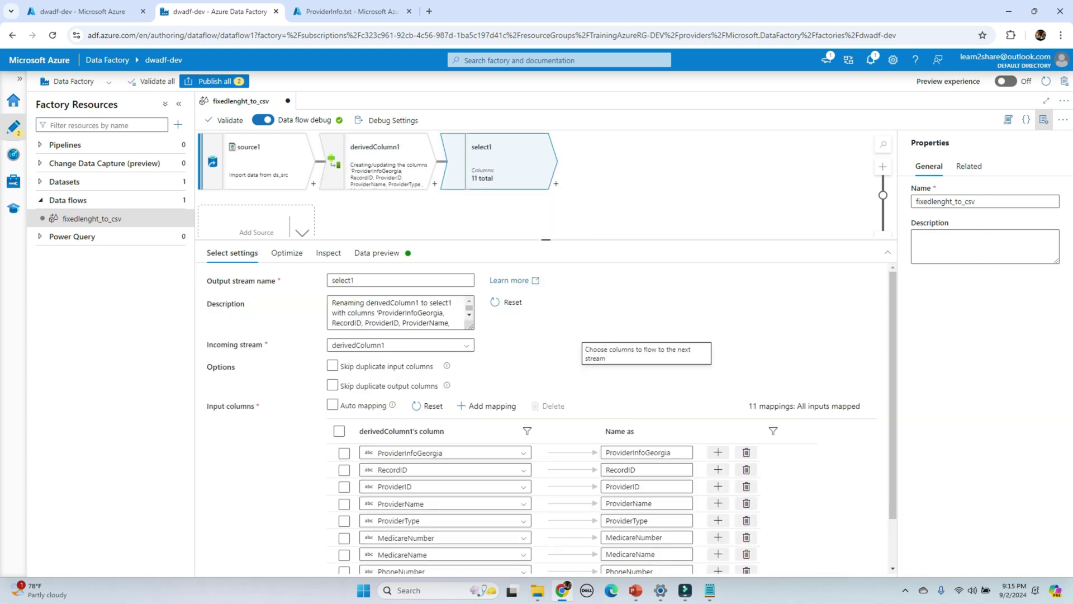
pyautogui.scroll(-1, 545, 420)
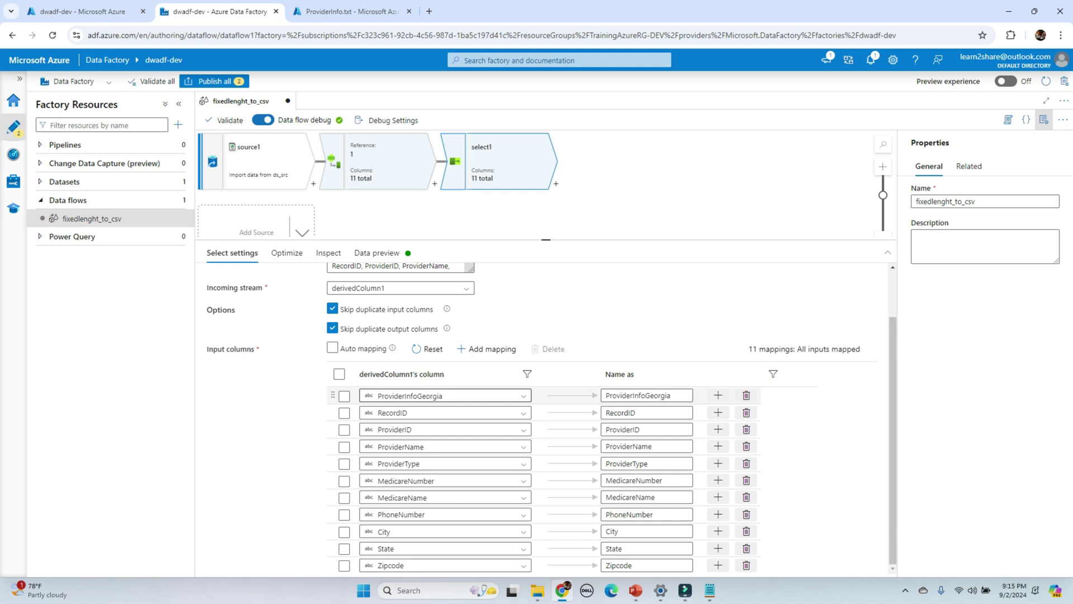
pyautogui.click(746, 395)
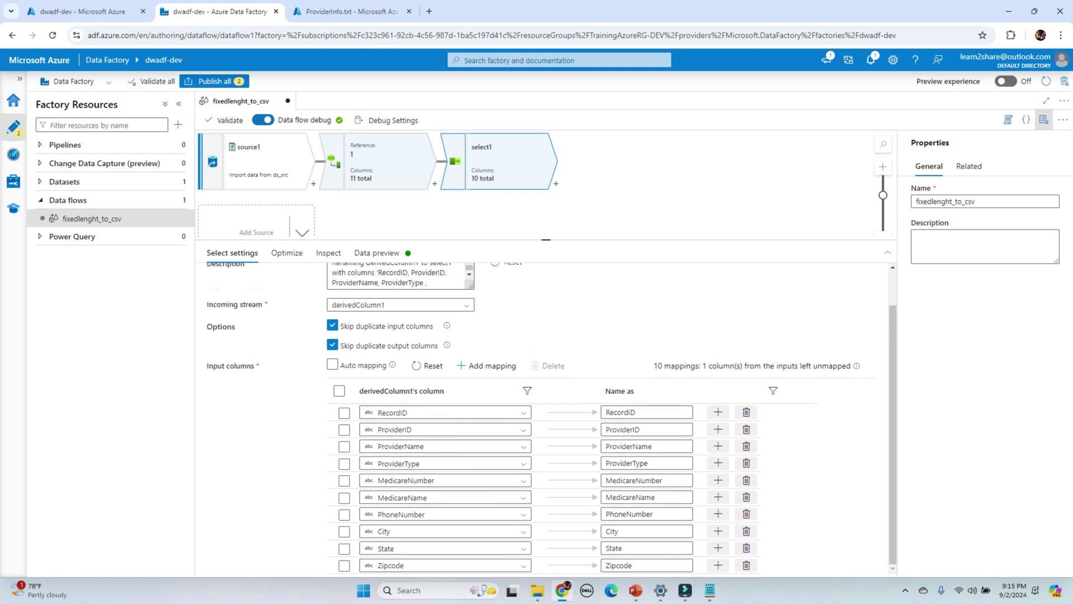
pyautogui.click(377, 252)
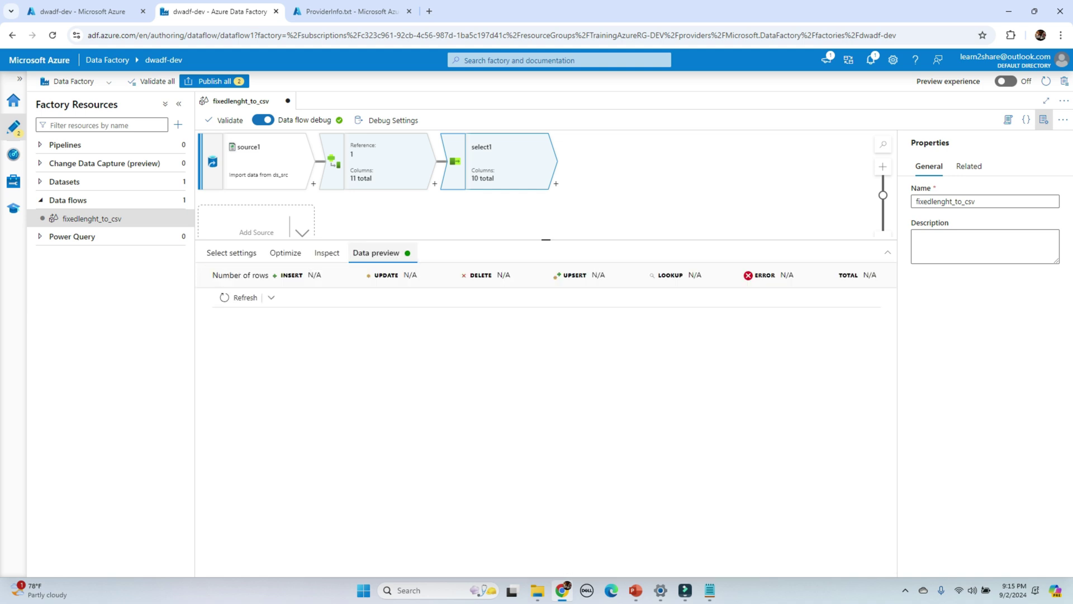
pyautogui.click(239, 298)
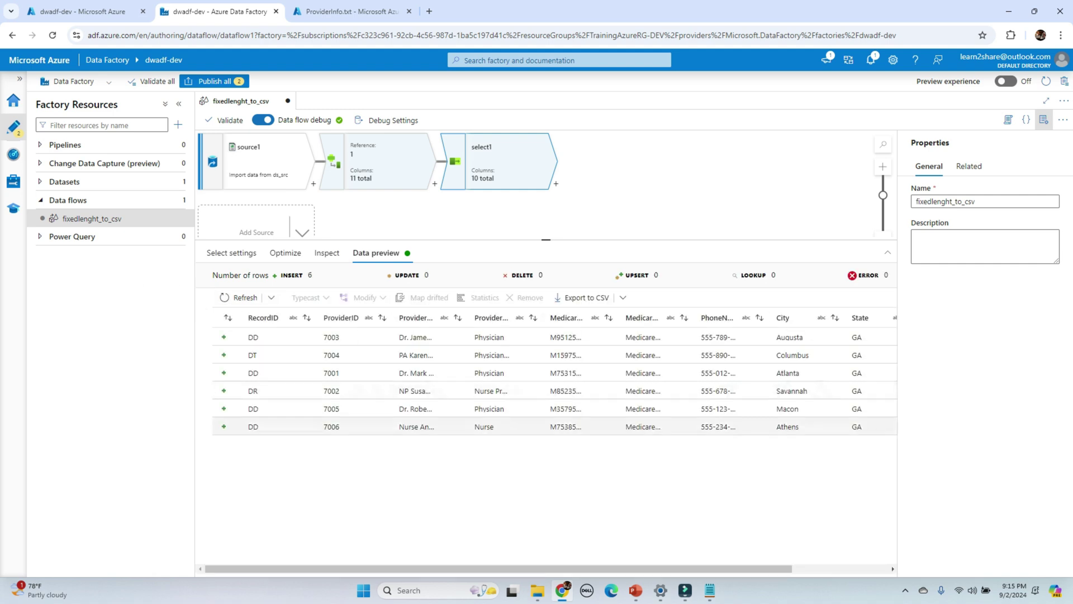
# Add a sink after select1 and start a new Azure Data Lake Storage Gen2 dataset for it in DelimitedText format.
pyautogui.click(556, 183)
pyautogui.scroll(-4, 626, 313)
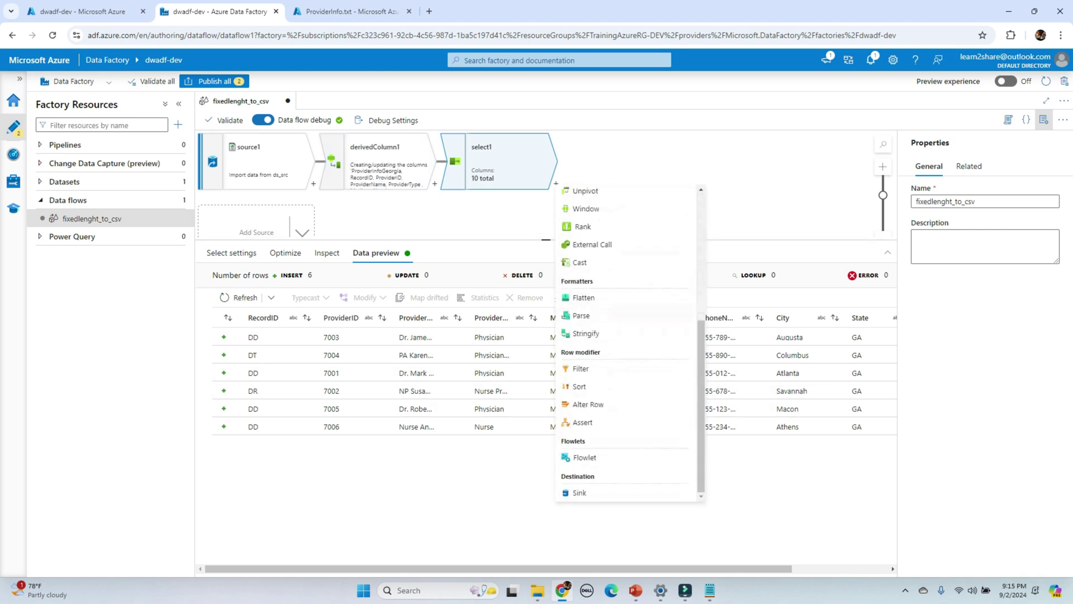
pyautogui.click(580, 492)
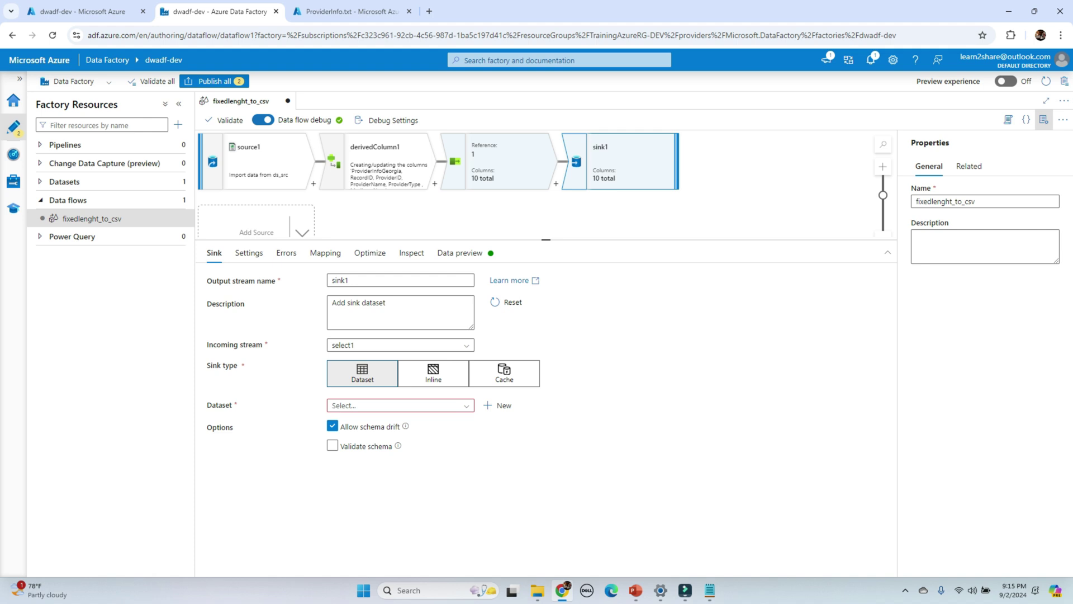
pyautogui.click(497, 405)
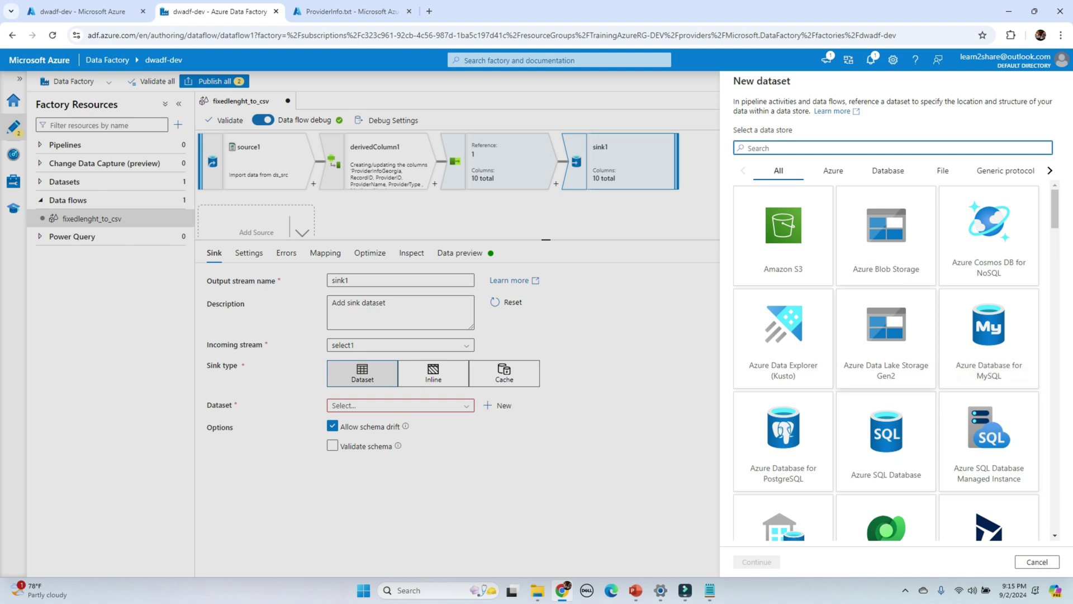
pyautogui.click(886, 338)
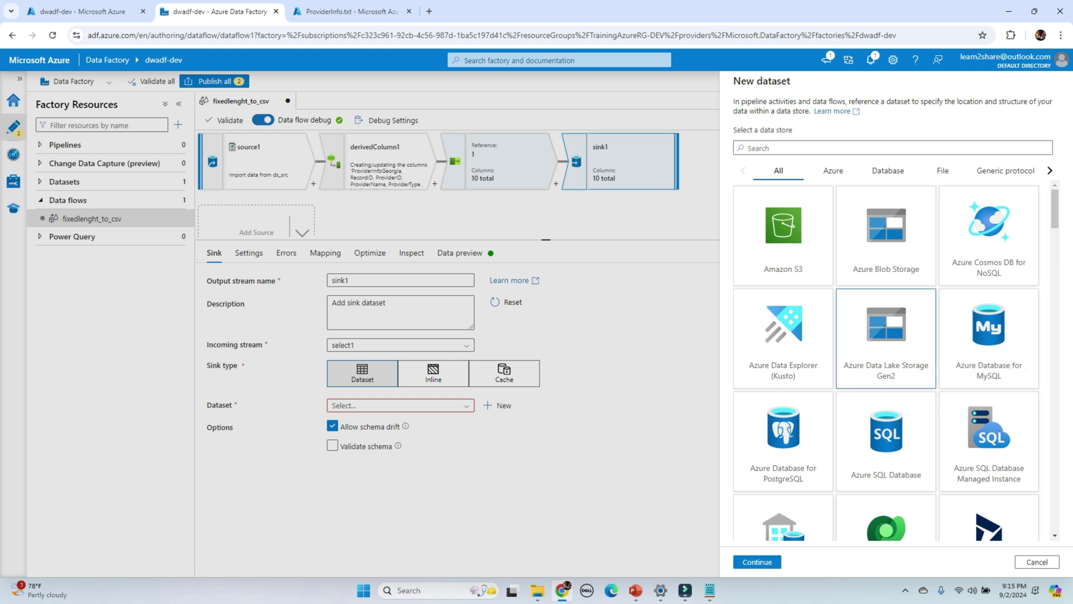
pyautogui.click(757, 562)
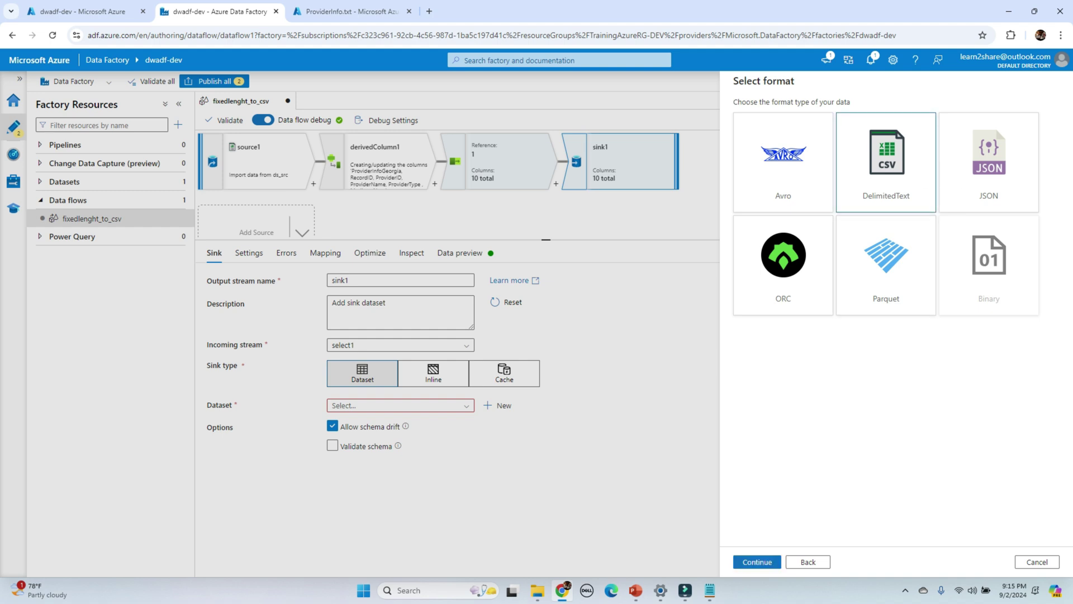
pyautogui.click(757, 561)
# Name the sink dataset ds_target and assign it the linked service LS_AzureDataLakeStorage.
pyautogui.doubleClick(787, 116)
pyautogui.write('ds_')
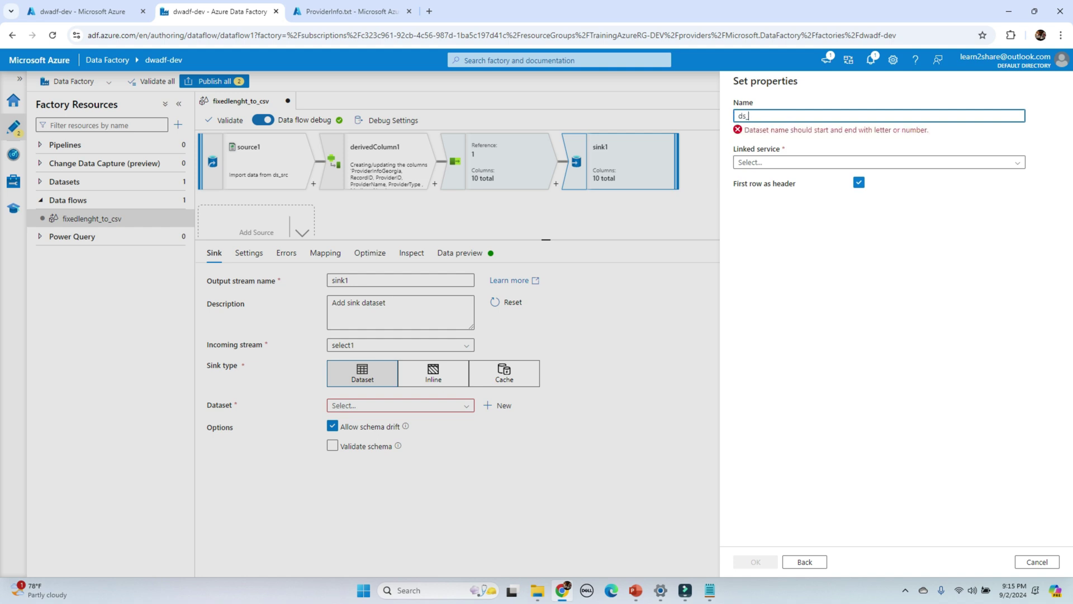
pyautogui.write('target')
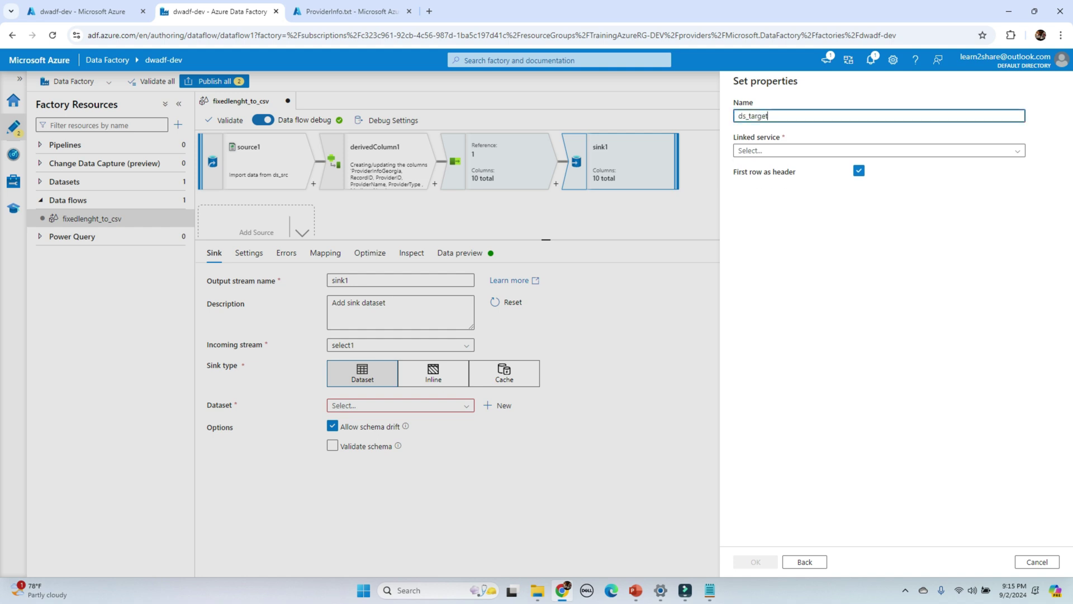
pyautogui.click(878, 150)
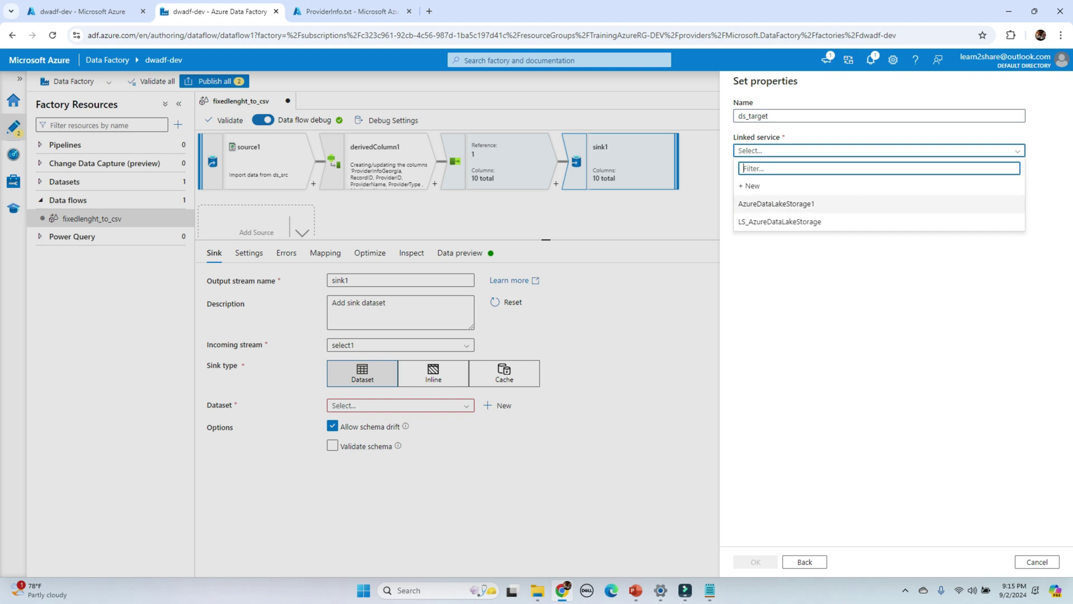
pyautogui.click(779, 221)
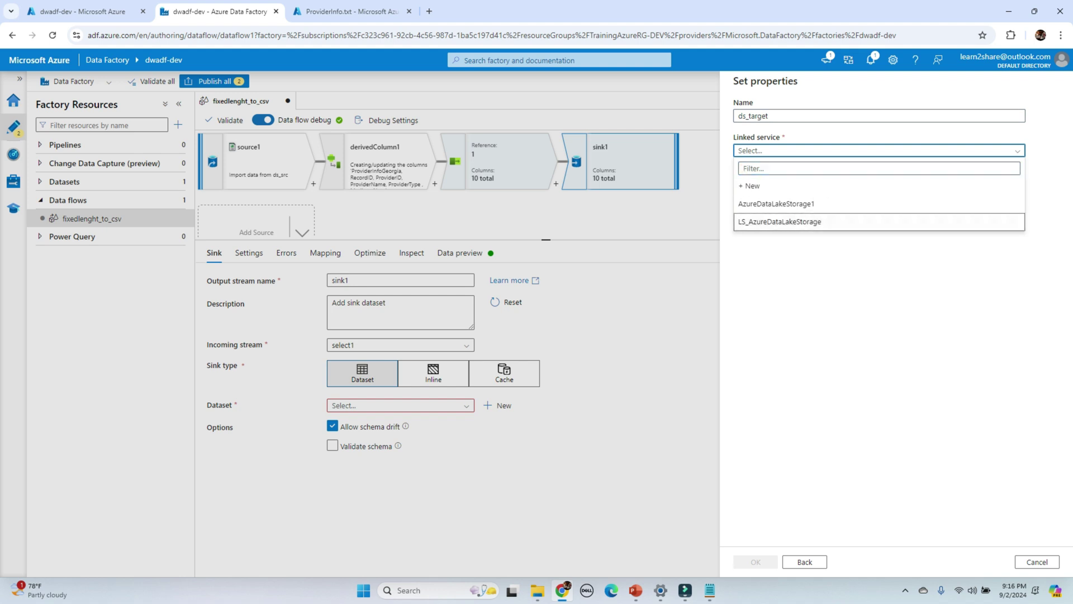
pyautogui.press('Return')
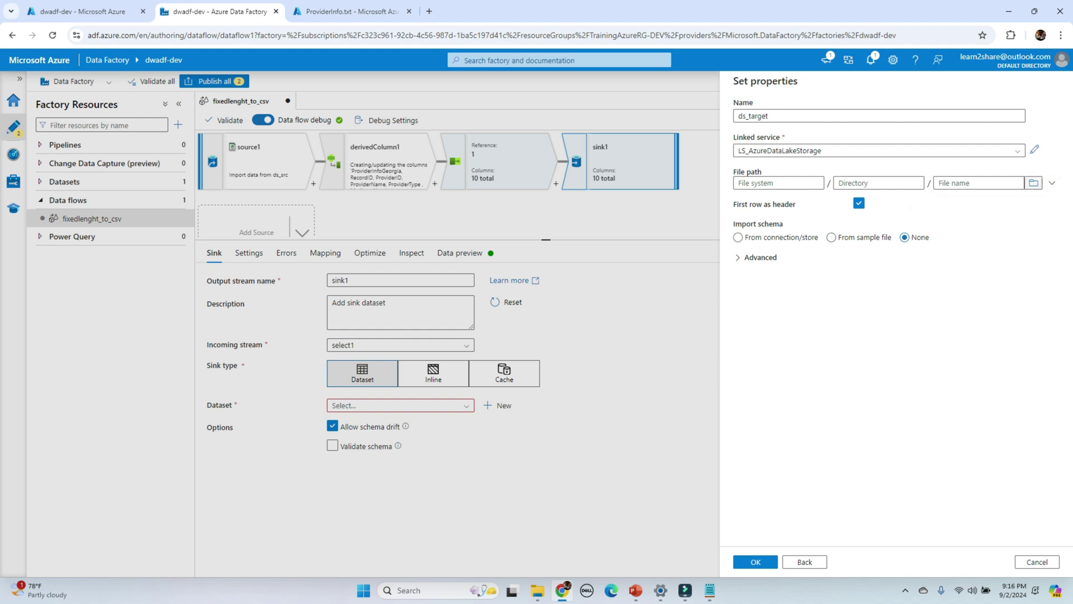
# Point the ds_target dataset to the output container, set schema import to None and create the dataset.
pyautogui.click(1034, 182)
pyautogui.click(762, 141)
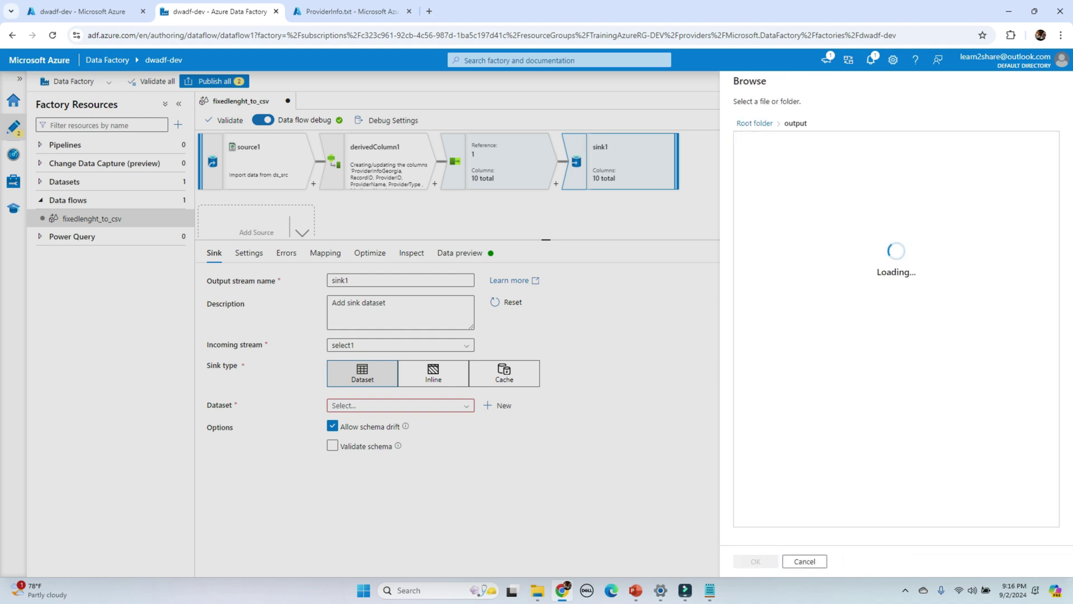
pyautogui.press('Return')
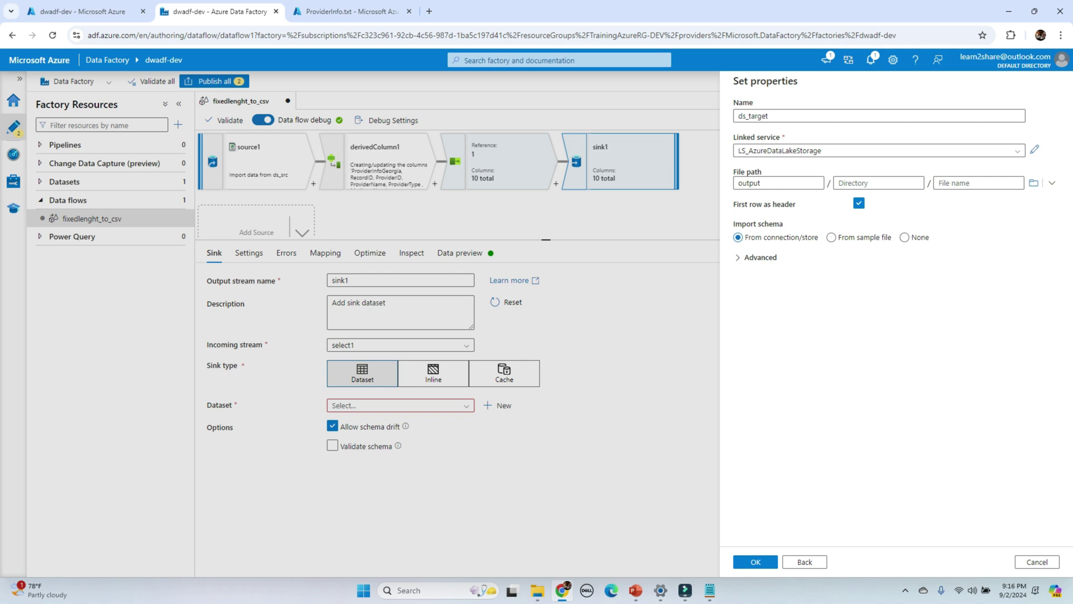
pyautogui.click(905, 237)
pyautogui.click(755, 561)
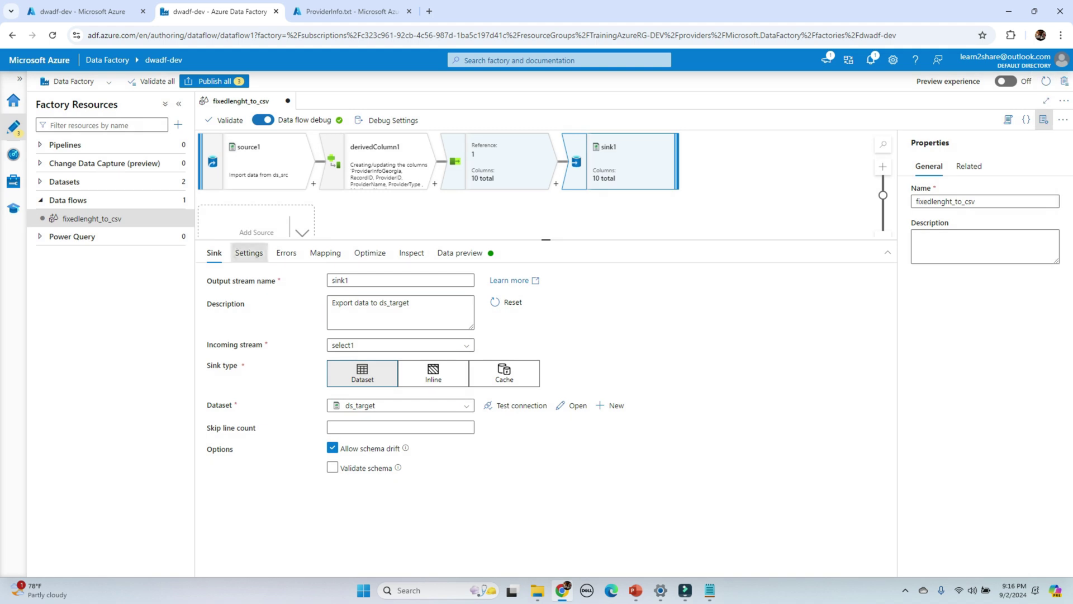
# Set sink1 to output to a single file named providerinfoconverted.csv and apply the required single partition.
pyautogui.click(249, 253)
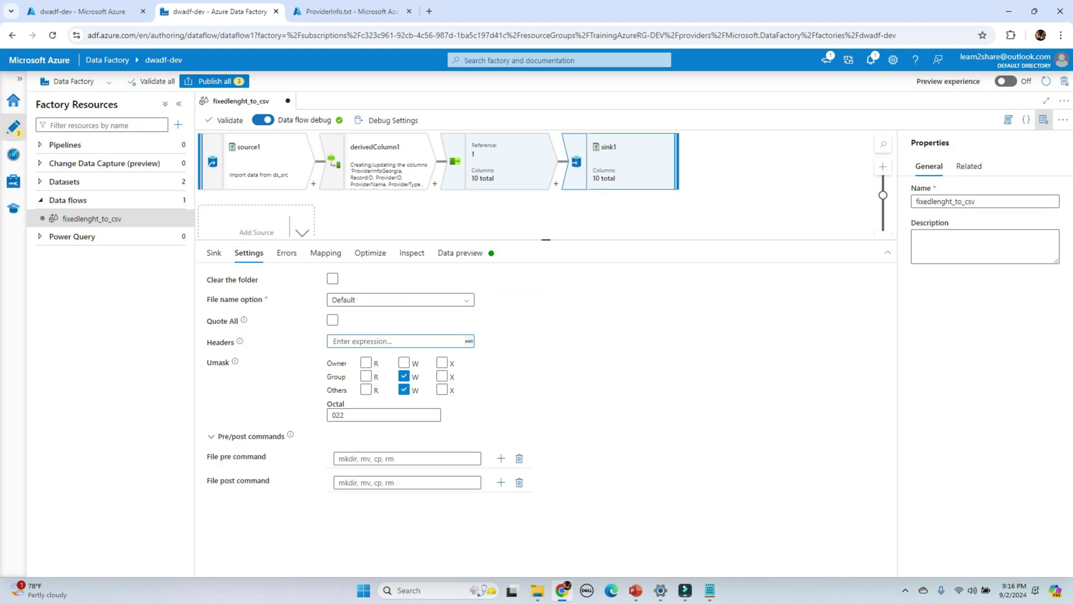
pyautogui.click(400, 299)
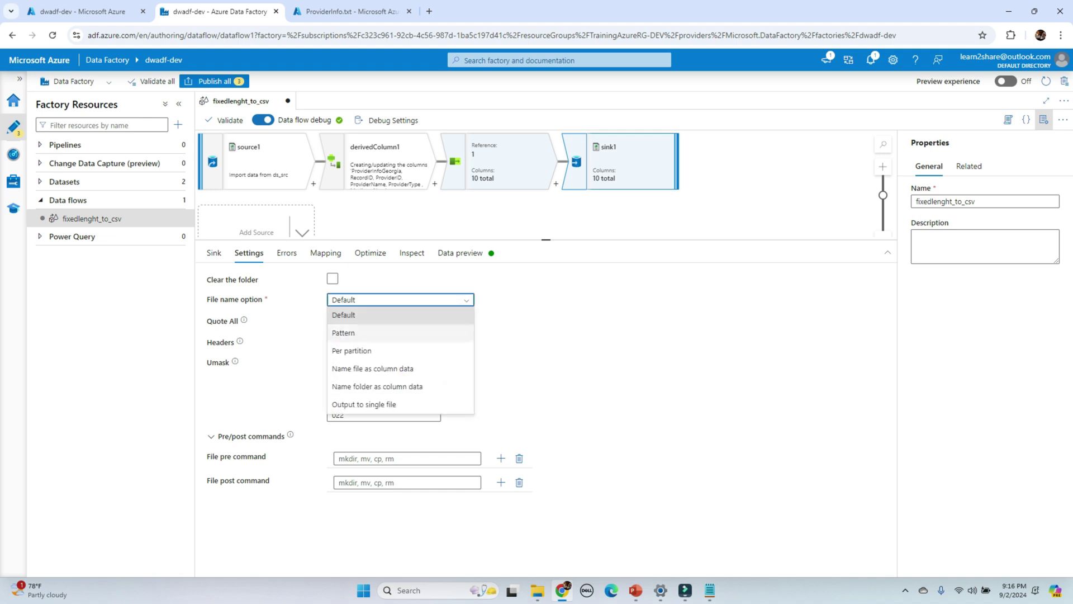
pyautogui.click(364, 404)
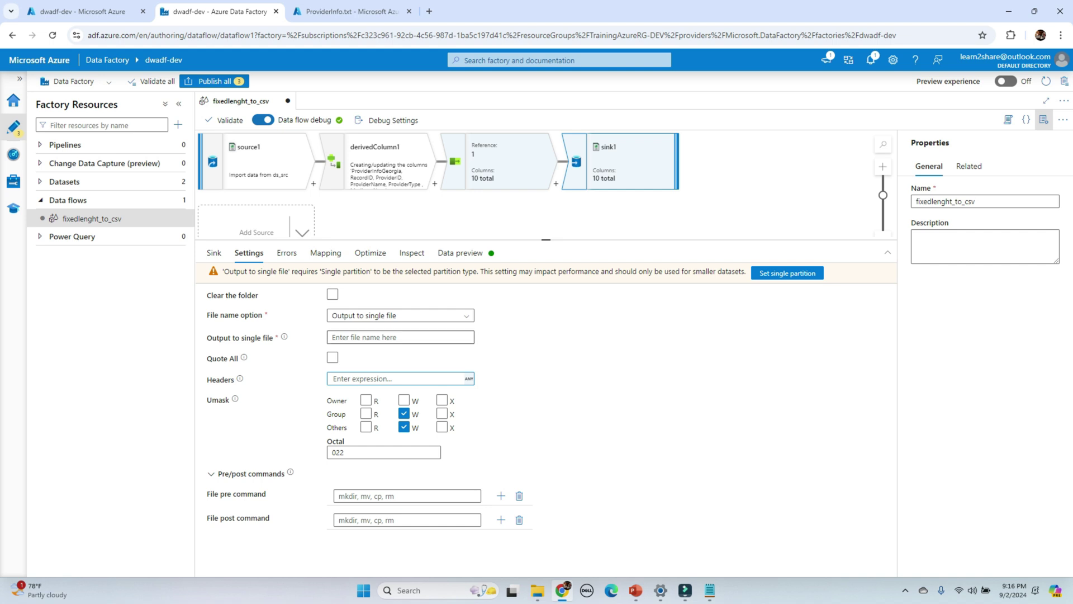
pyautogui.click(400, 337)
pyautogui.write('pro')
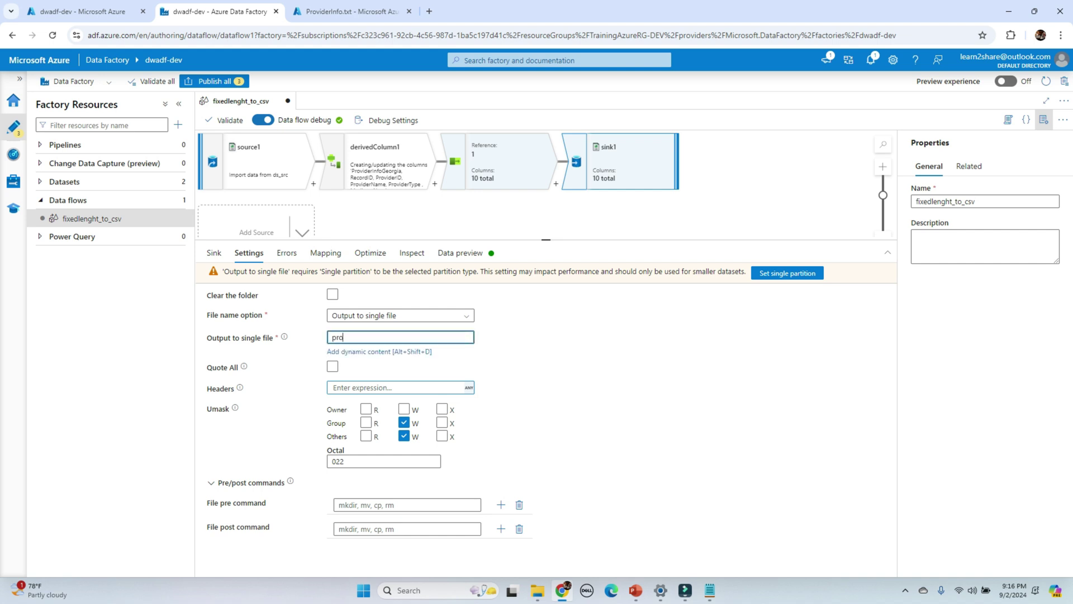
pyautogui.write('viderinfoconverted.csv')
pyautogui.press('Tab')
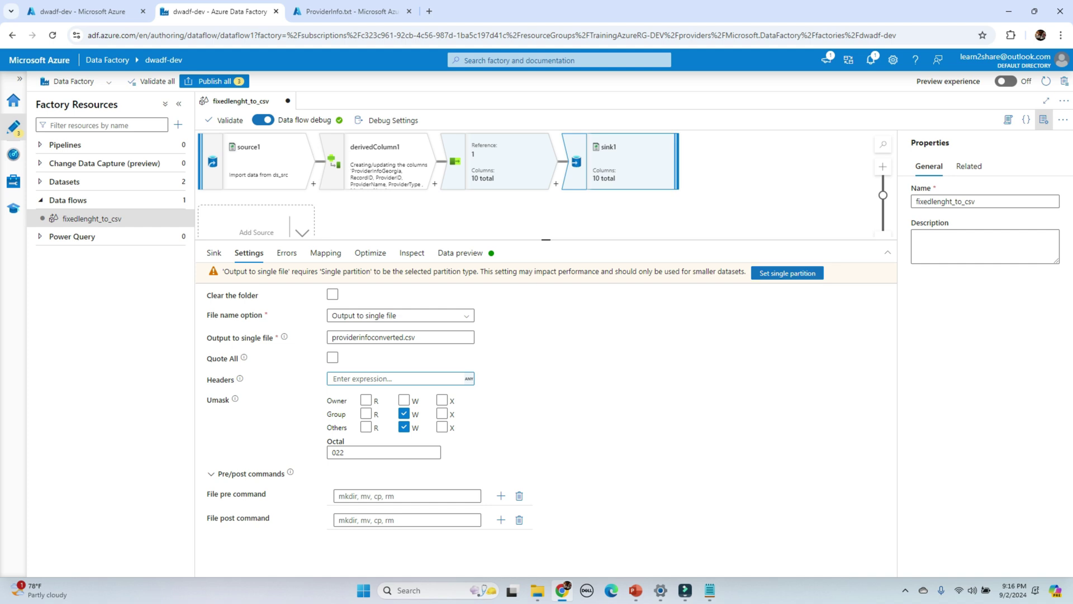
pyautogui.click(787, 272)
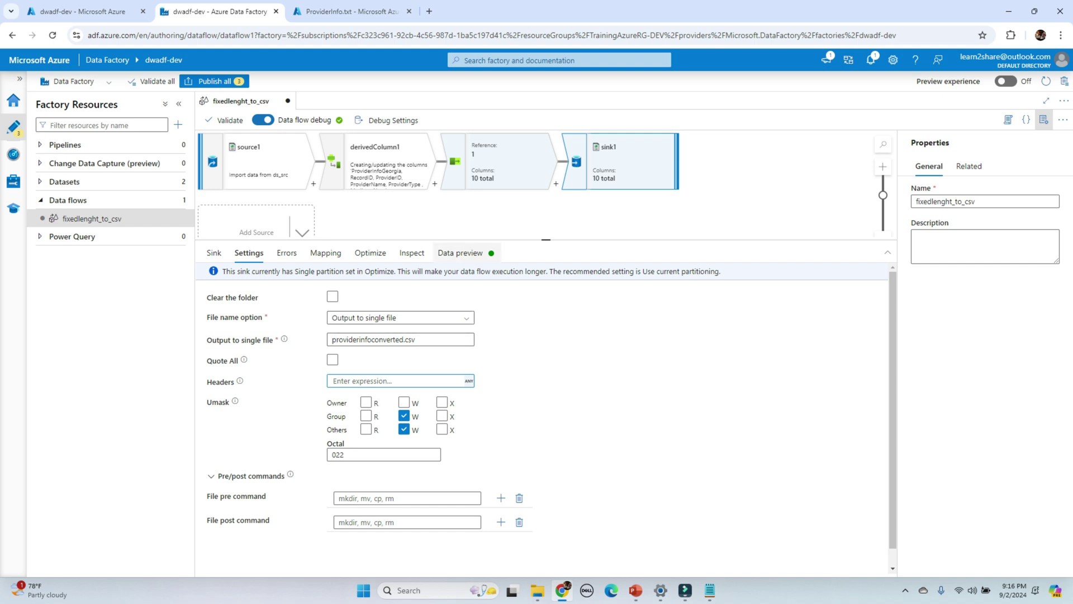
# Preview the sink1 data, and publish the pending datasets and the fixedlenght_to_csv data flow.
pyautogui.click(460, 253)
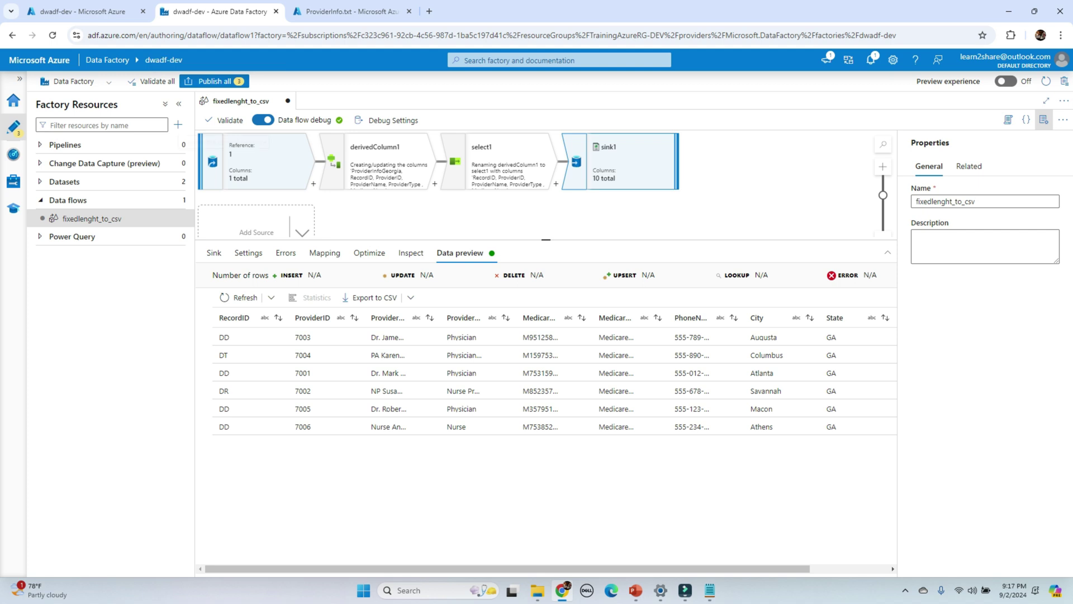
pyautogui.click(215, 81)
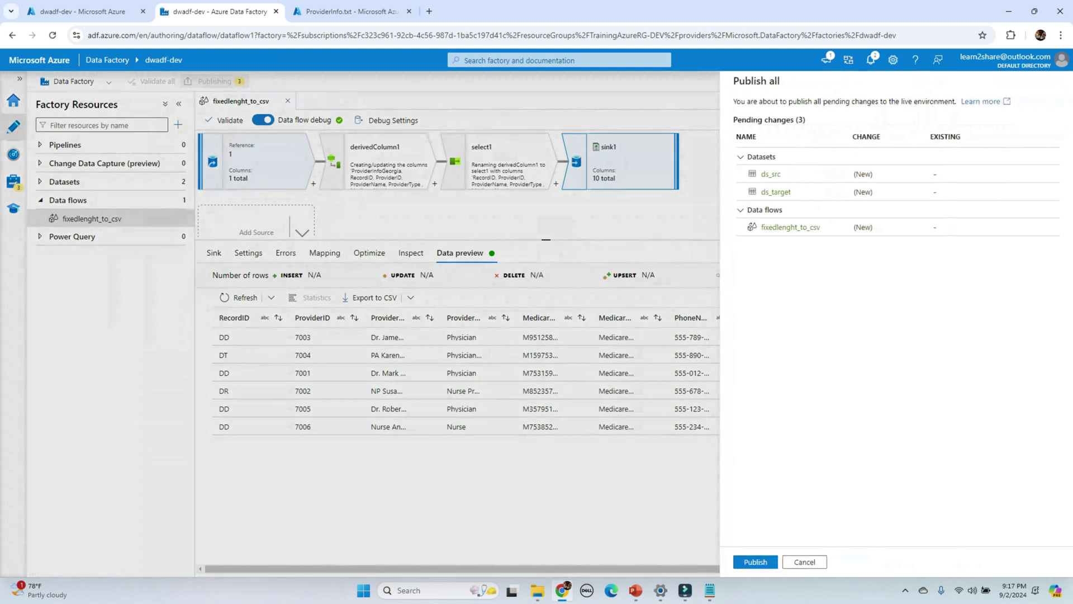
pyautogui.click(755, 562)
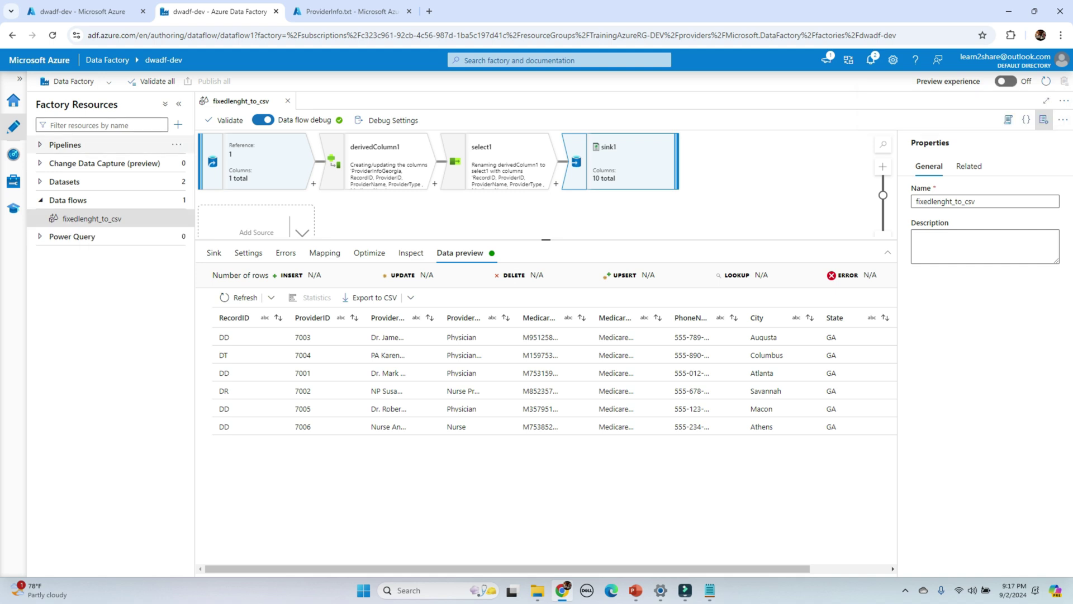
# Create a new pipeline containing the fixedlenght_to_csv data flow as an activity and run it in debug mode.
pyautogui.click(176, 145)
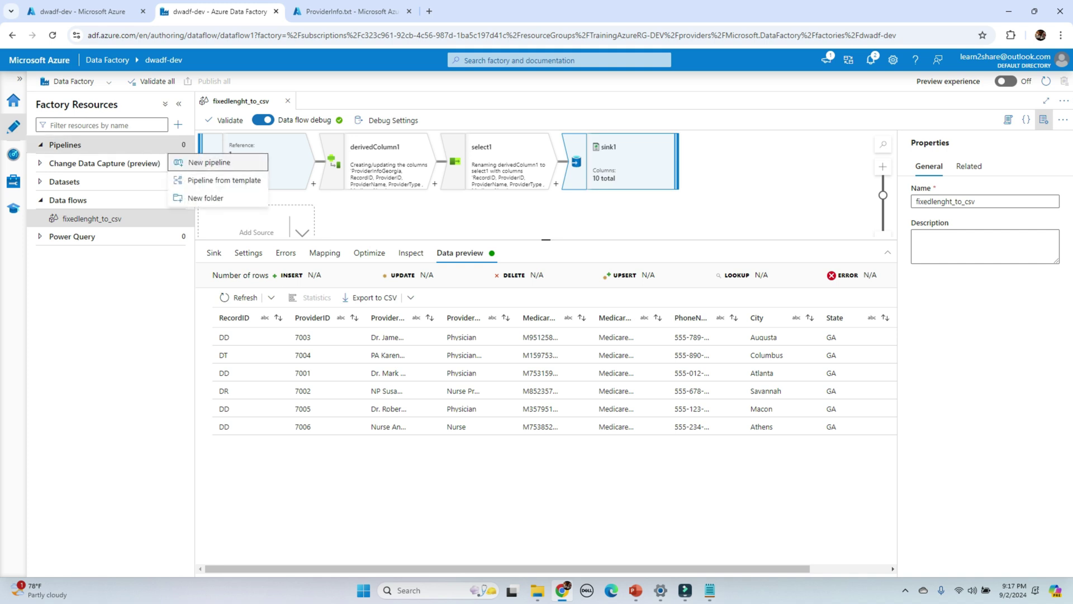
pyautogui.click(209, 163)
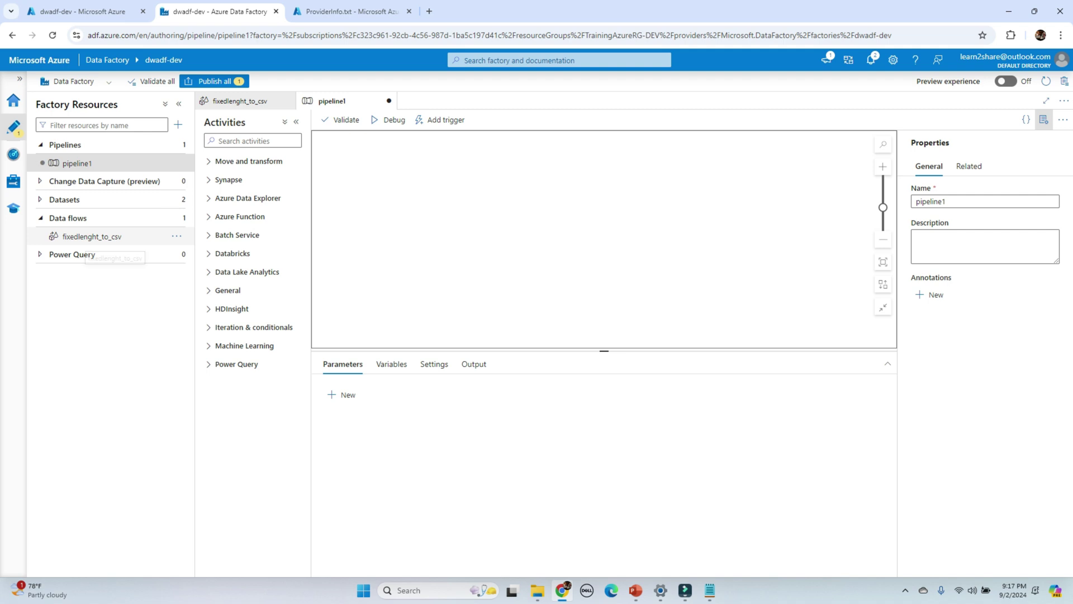
pyautogui.moveTo(85, 238); pyautogui.dragTo(526, 178)
pyautogui.click(604, 262)
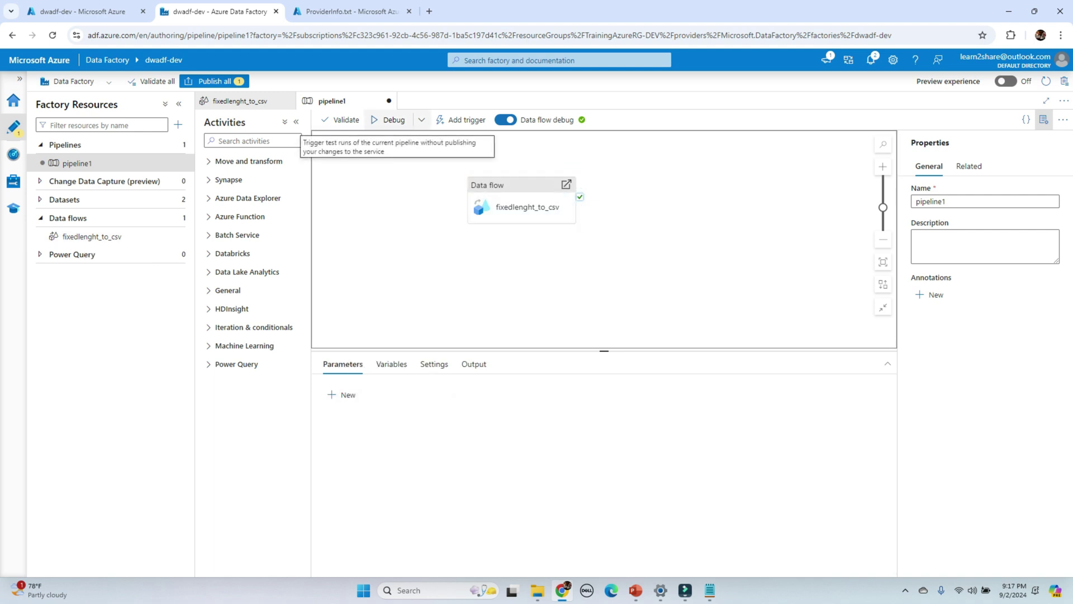
pyautogui.click(390, 120)
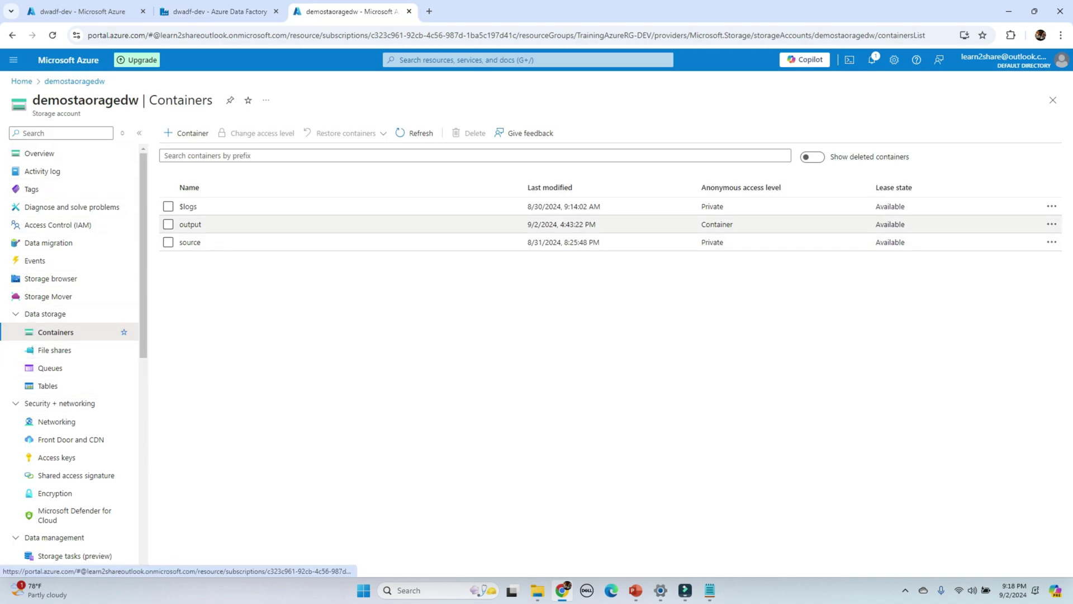
# Open providerinfoconverted.csv from the storage account's output container and select all its text to examine the converted columns and rows.
pyautogui.click(190, 224)
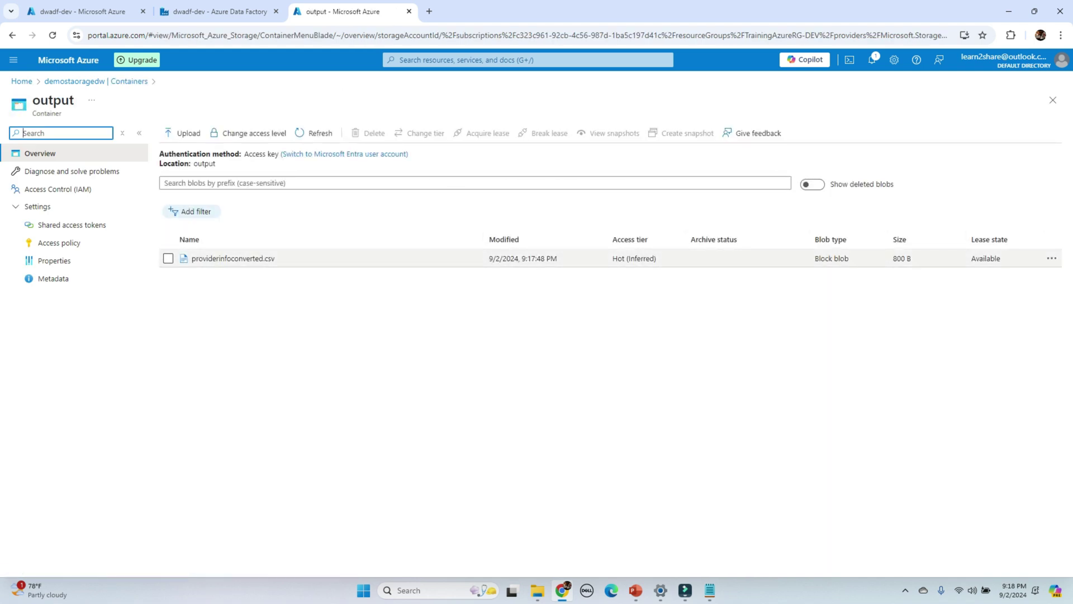
pyautogui.click(232, 258)
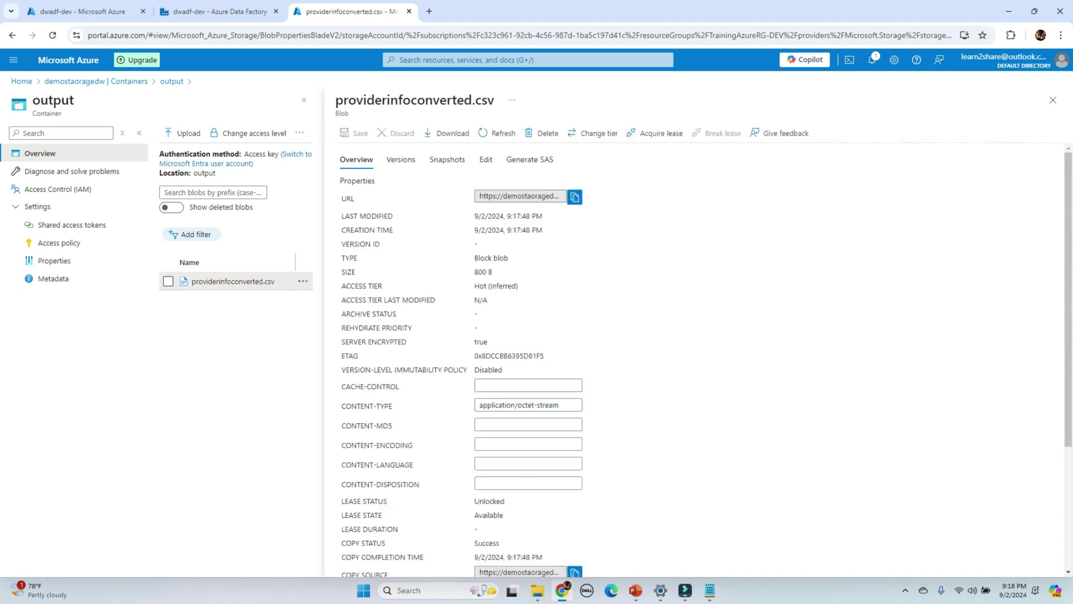
pyautogui.click(486, 159)
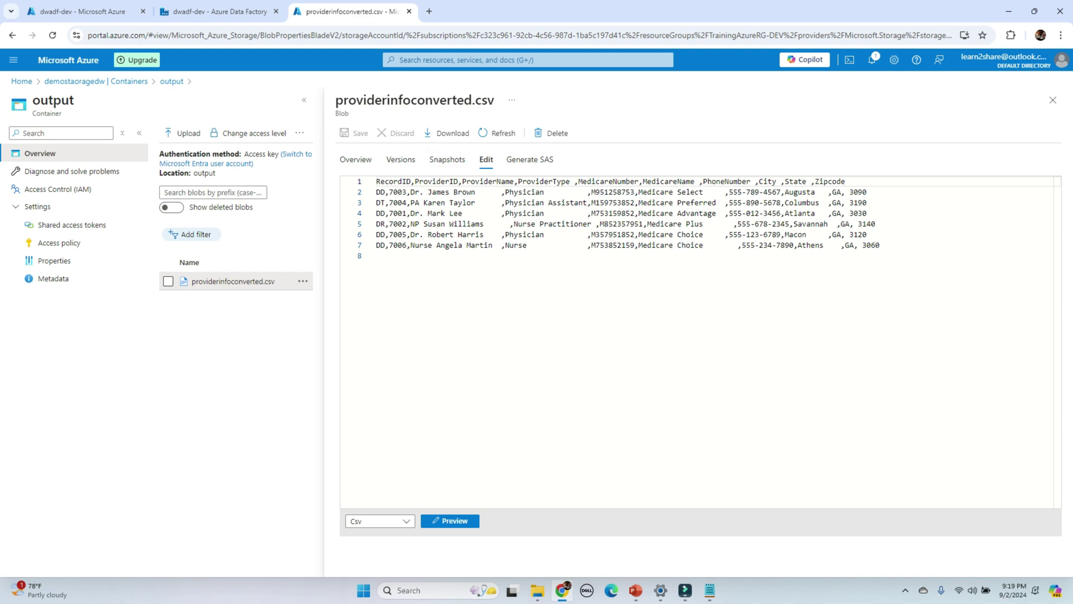
pyautogui.moveTo(884, 255); pyautogui.dragTo(376, 181)
pyautogui.click(377, 256)
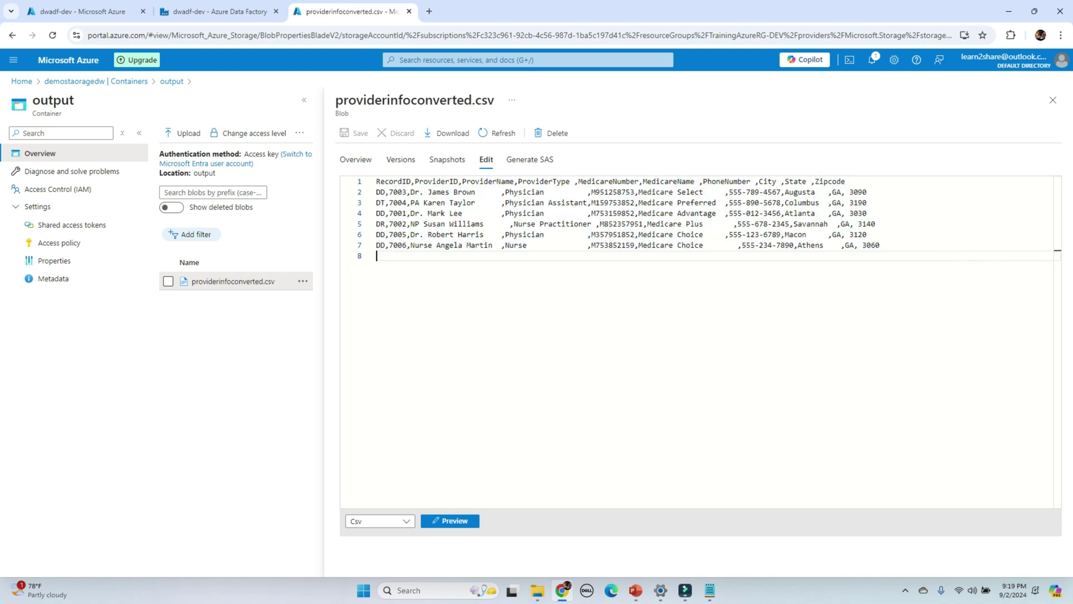
pyautogui.hotkey('ctrl', 'a')
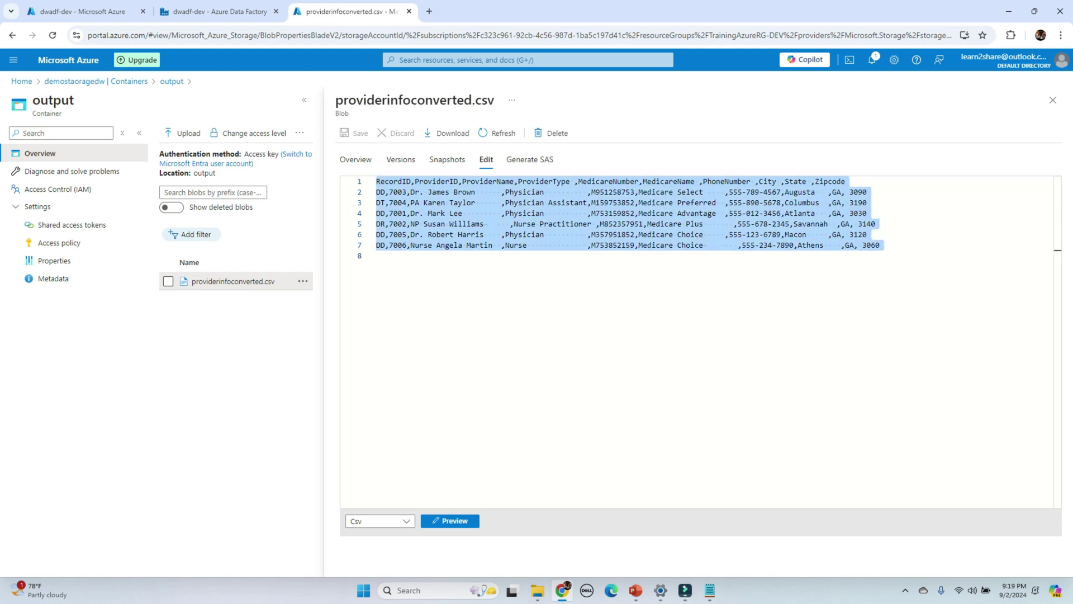